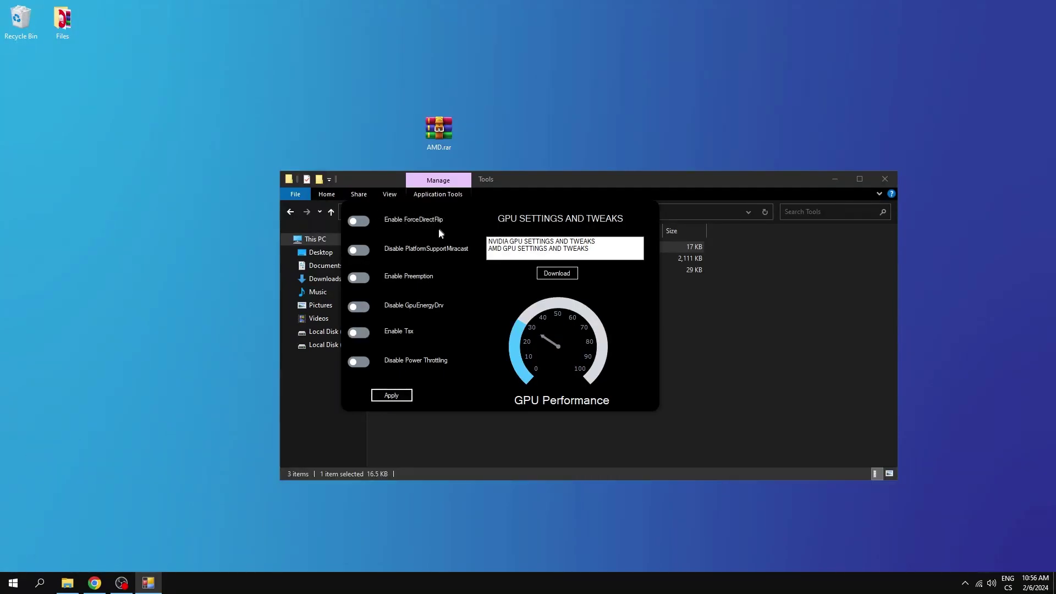
- Turn on all six GPU tweaks, from Enable ForceDirectFlip through Disable Power Throttling, apply them and close the tweak tool
click(360, 222)
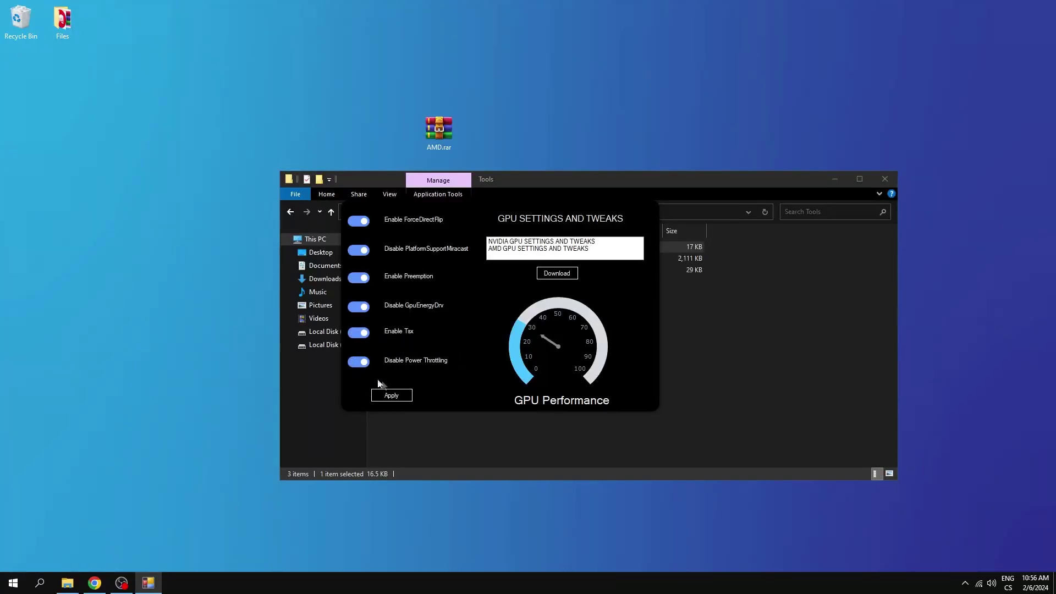
click(393, 396)
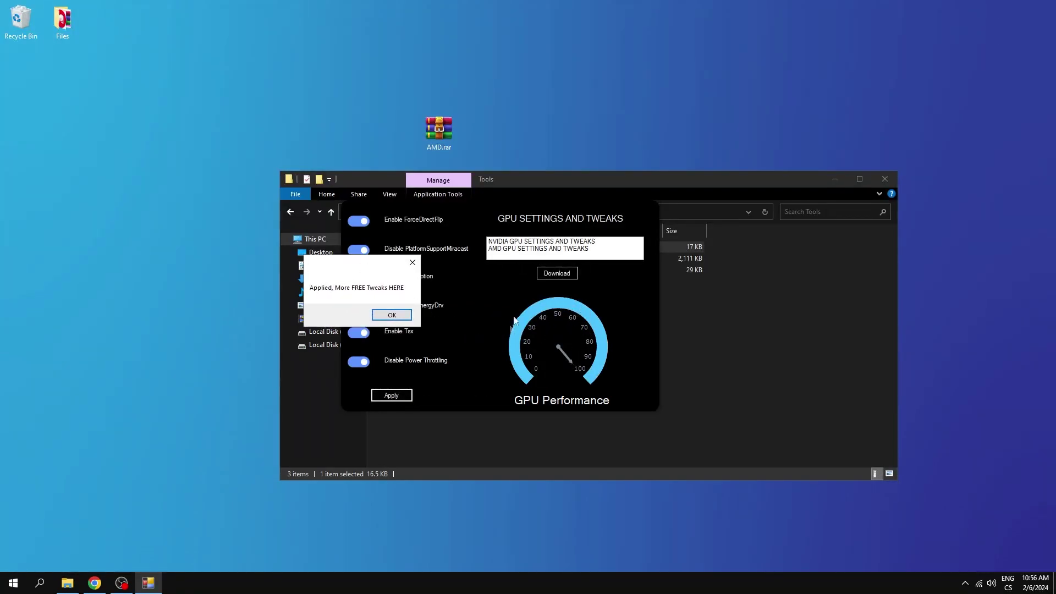
click(391, 314)
click(992, 7)
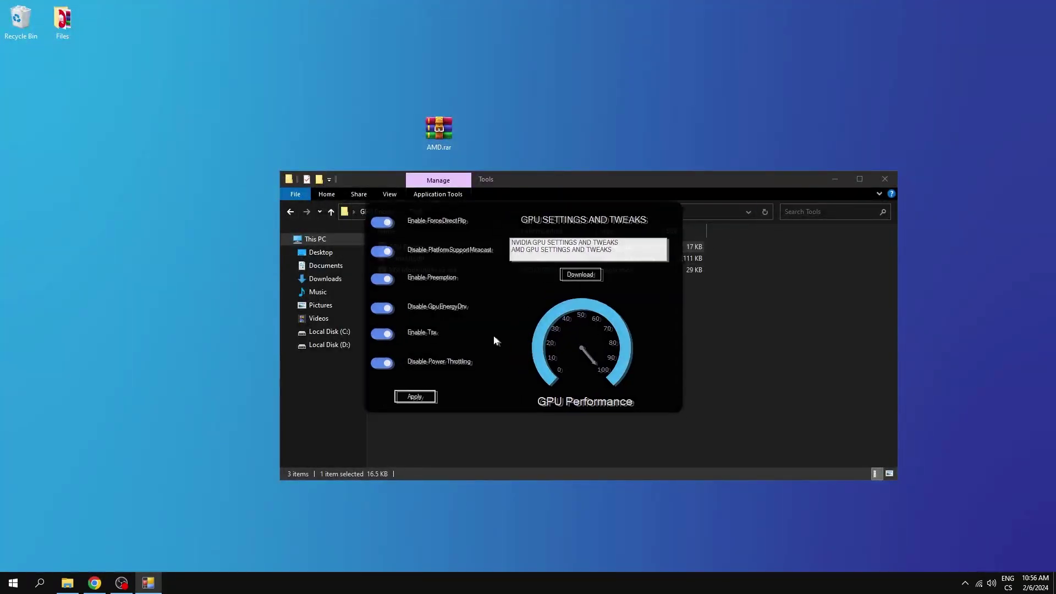
right_click(148, 583)
click(142, 559)
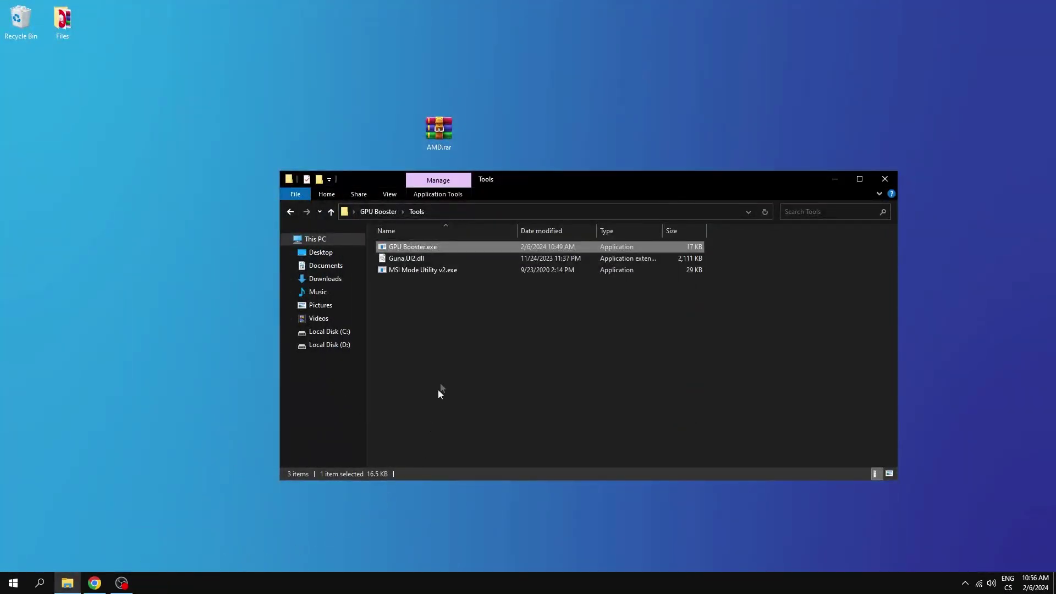
- Run MSI Mode Utility v2.exe as administrator and set the NVIDIA GeForce GTX 1650's interrupt priority to High
right_click(427, 270)
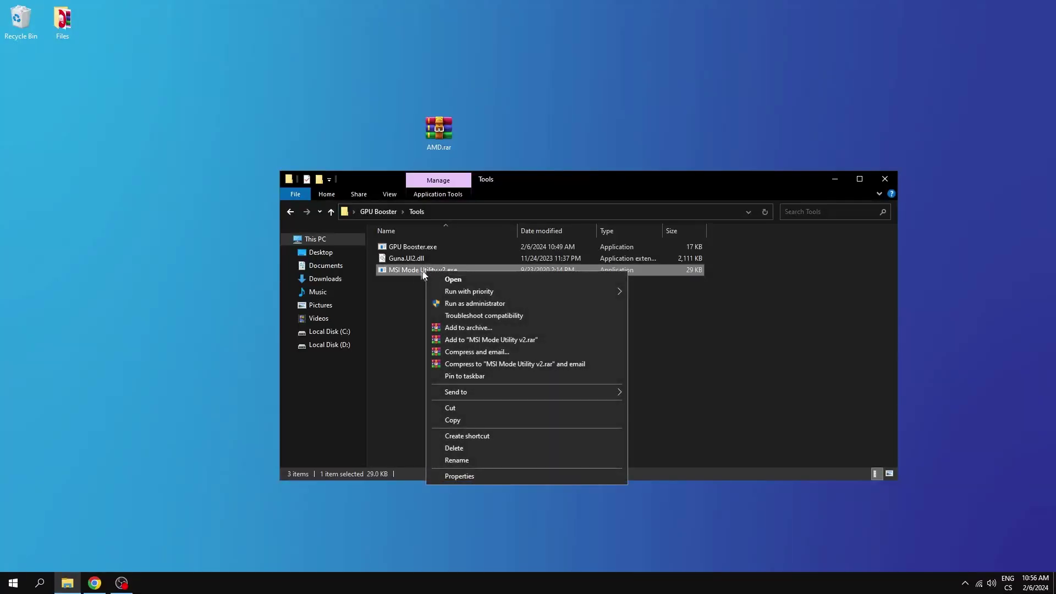
click(473, 303)
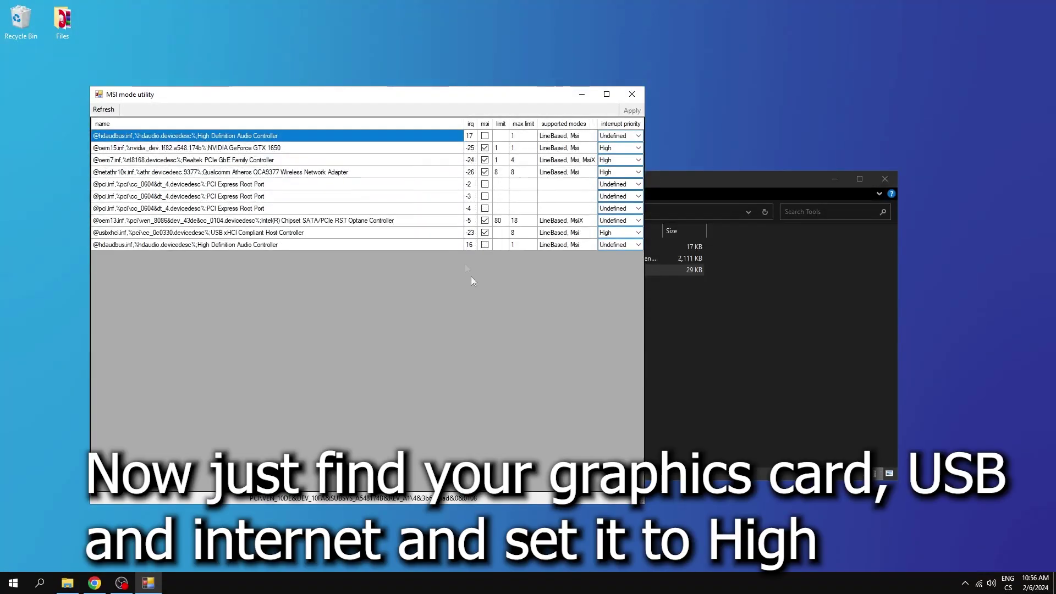
drag(361, 101, 514, 153)
click(377, 198)
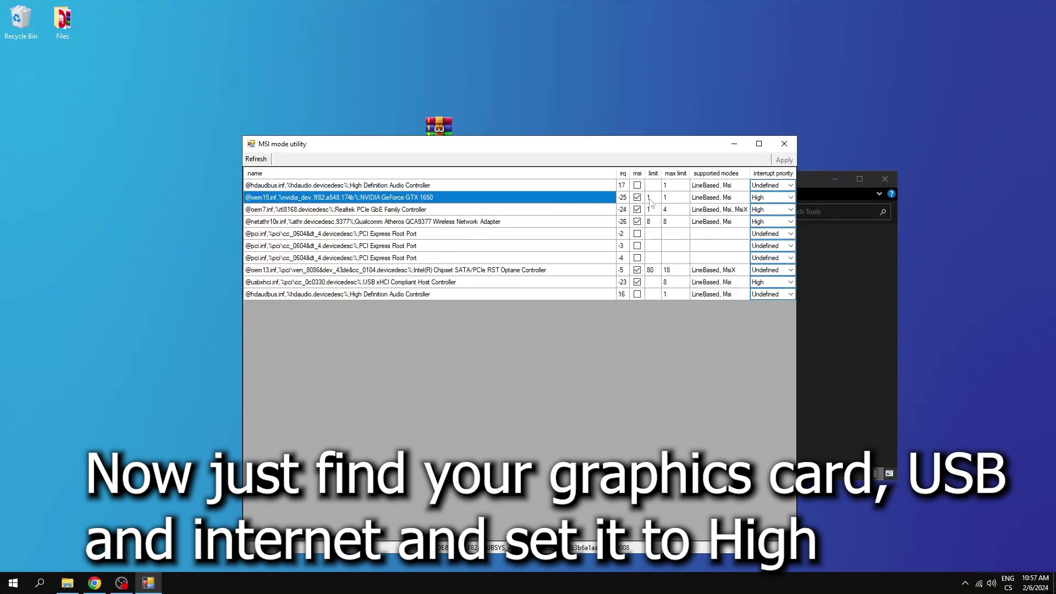
click(791, 199)
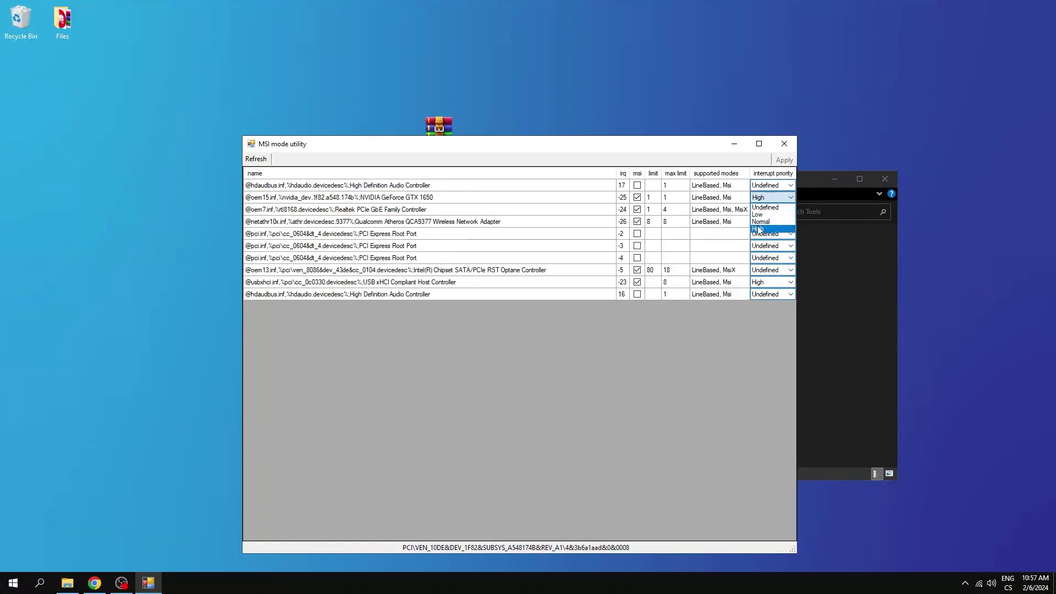
click(759, 229)
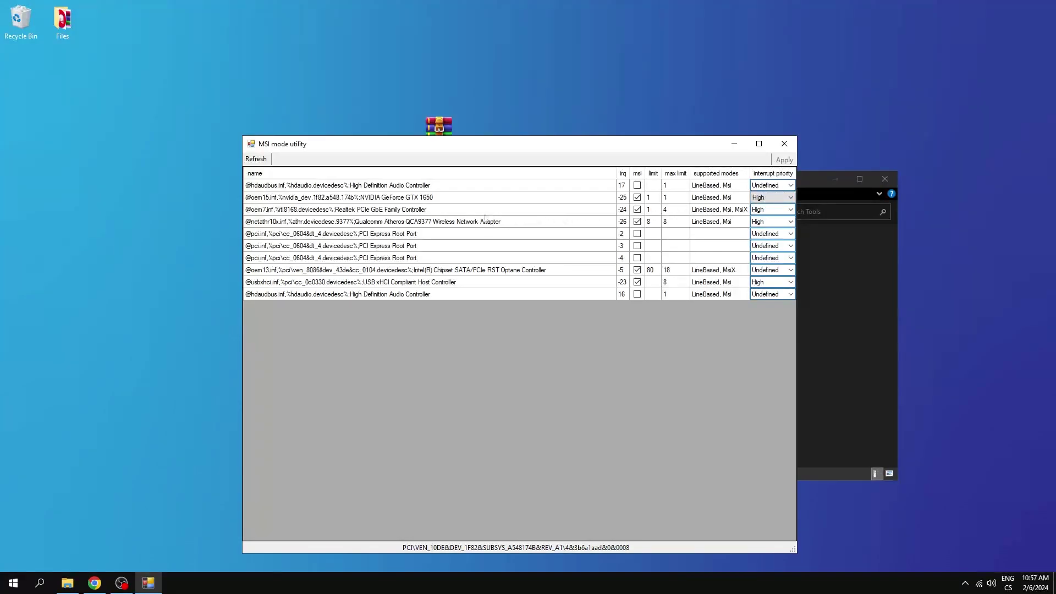
- Set the interrupt priority to High for the Realtek PCIe GbE Family Controller and the Qualcomm Atheros QCA9377 Wireless Network Adapter
click(365, 211)
click(783, 214)
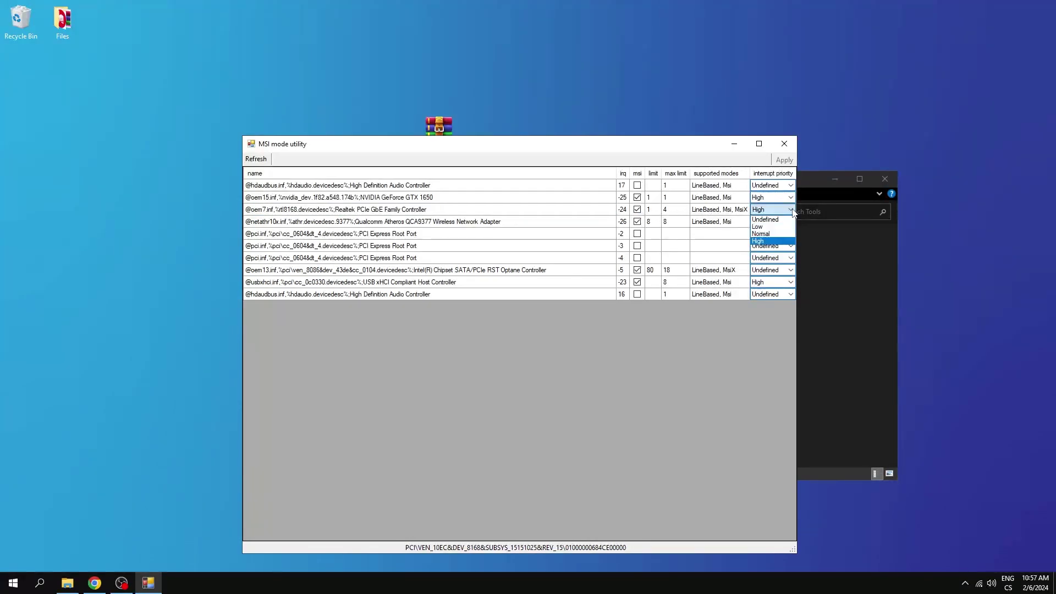
click(764, 242)
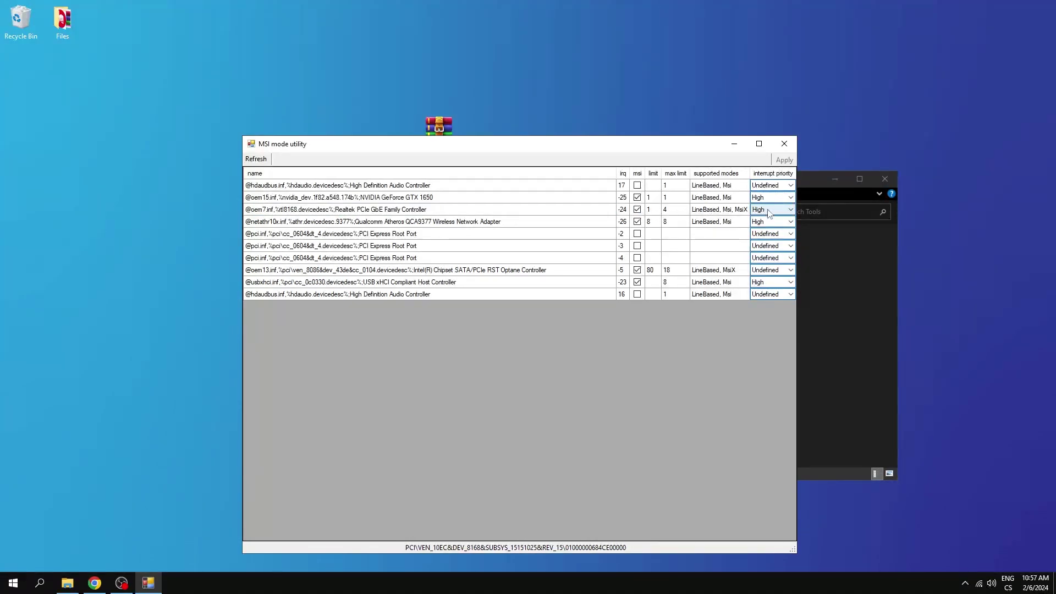
click(486, 224)
click(790, 222)
click(765, 253)
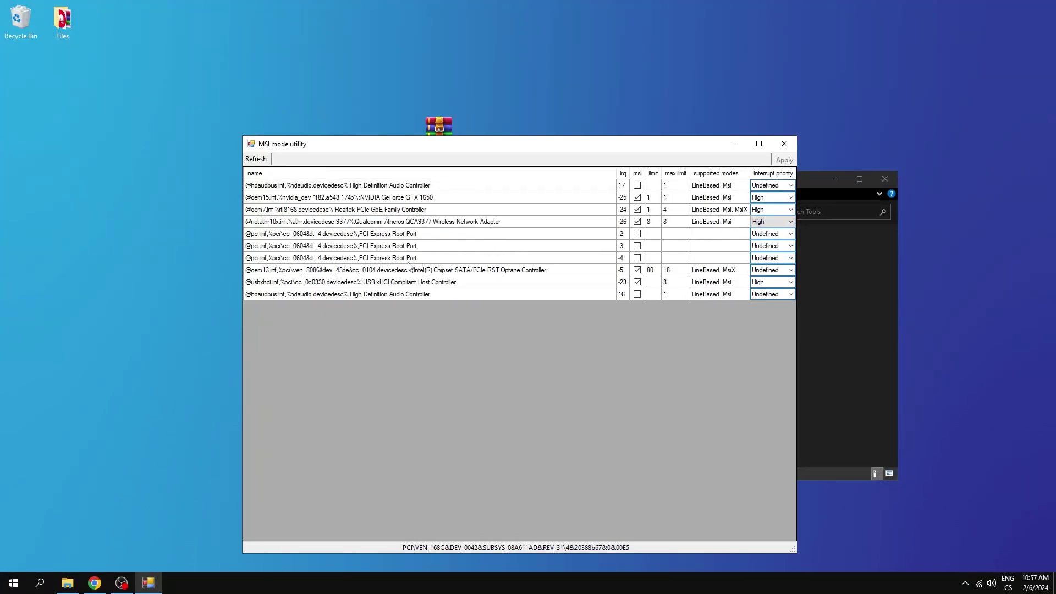
- Set the USB xHCI Compliant Host Controller's interrupt priority to High and close the utility
click(404, 283)
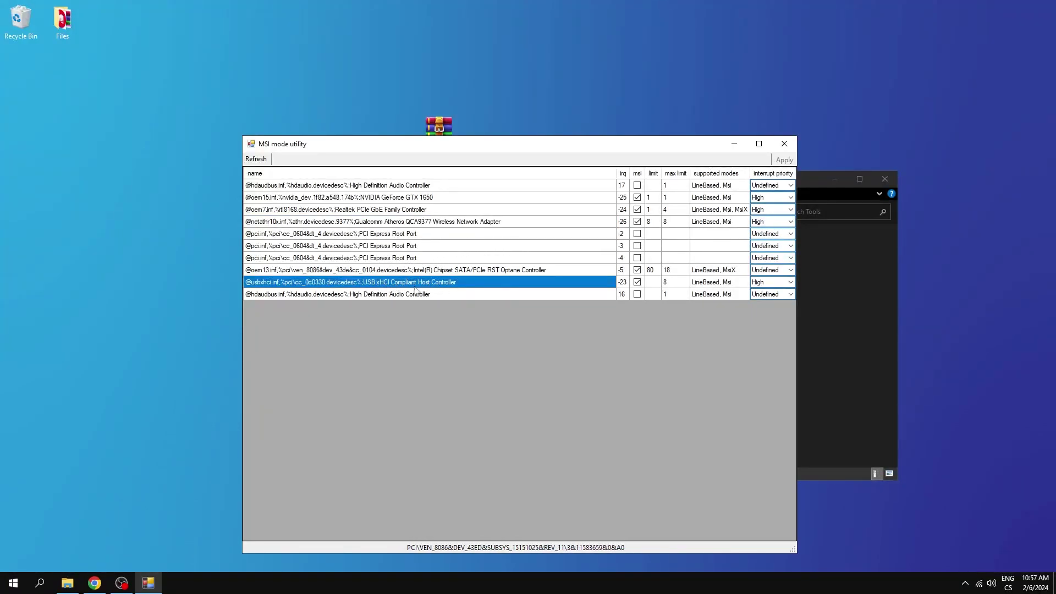
click(790, 282)
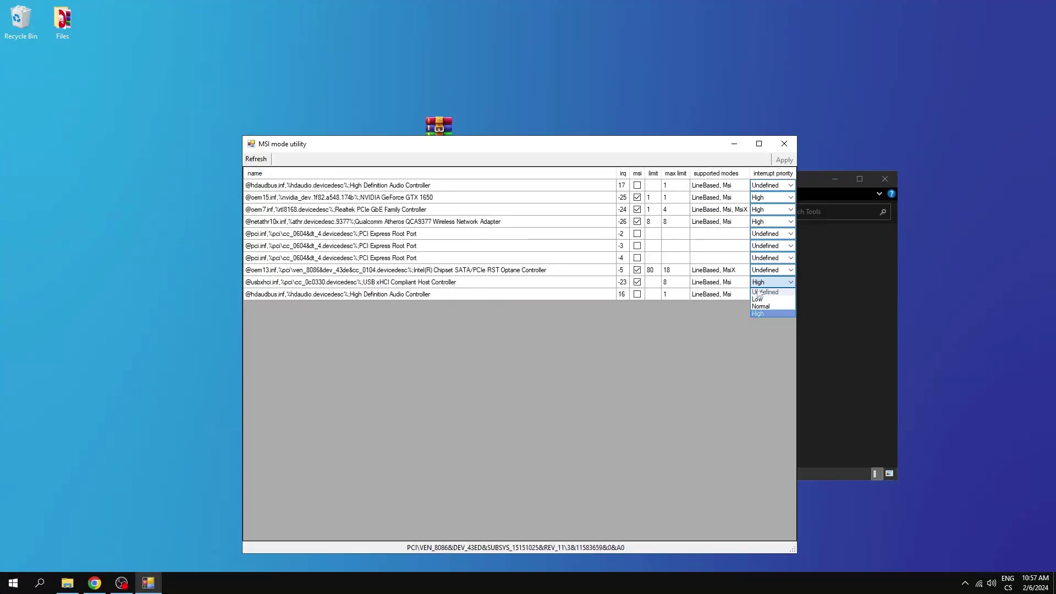
click(759, 316)
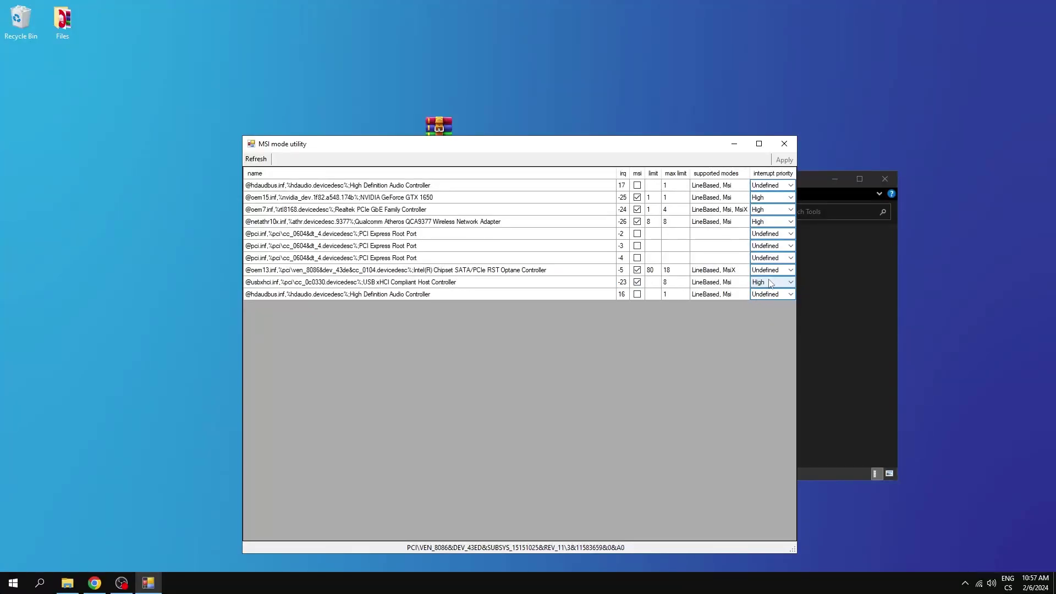
click(785, 146)
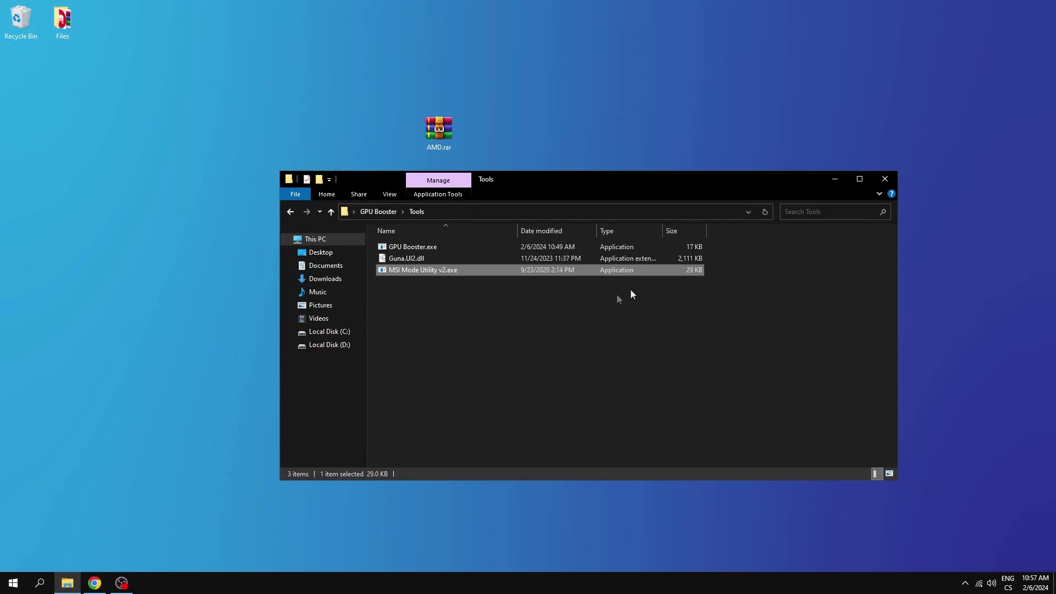
- Go to the Windows Settings Tweaks folder in GPU Booster and check the Xbox Game Bar setting via its Turn Gamebar Off shortcut
click(290, 212)
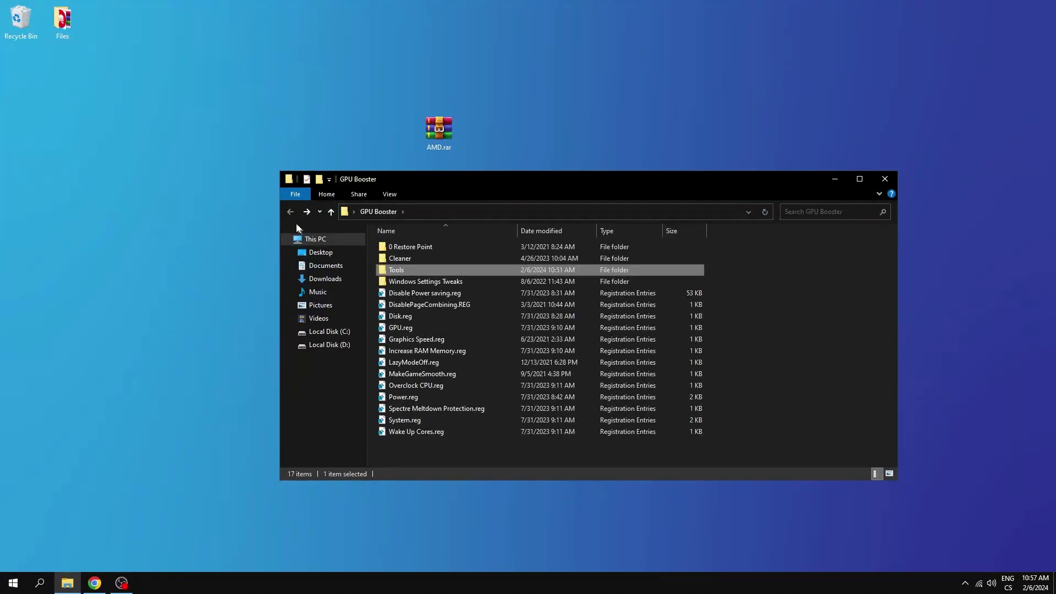
double_click(434, 282)
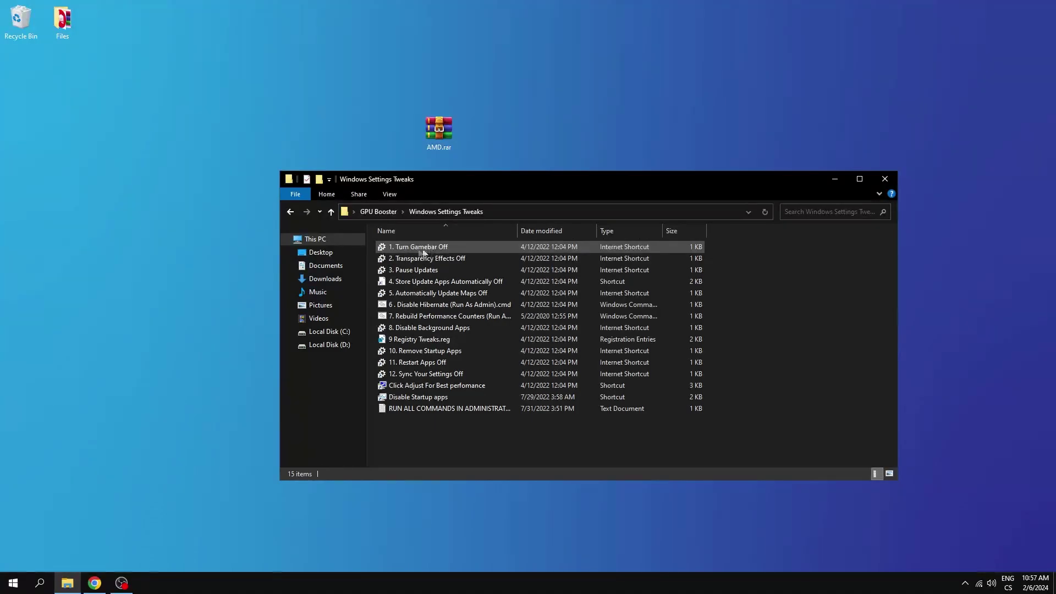
double_click(420, 249)
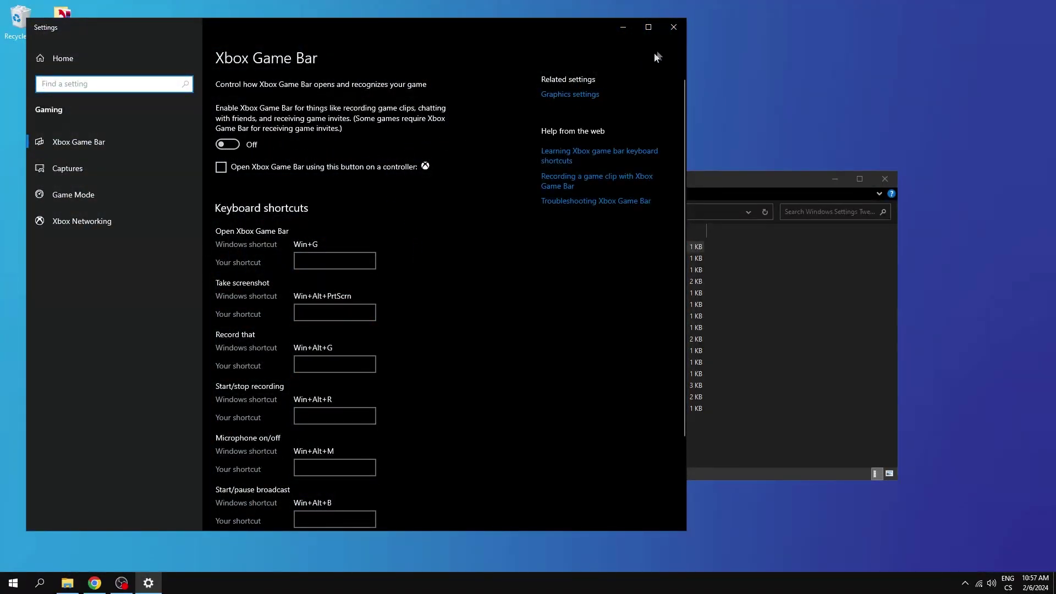
click(673, 27)
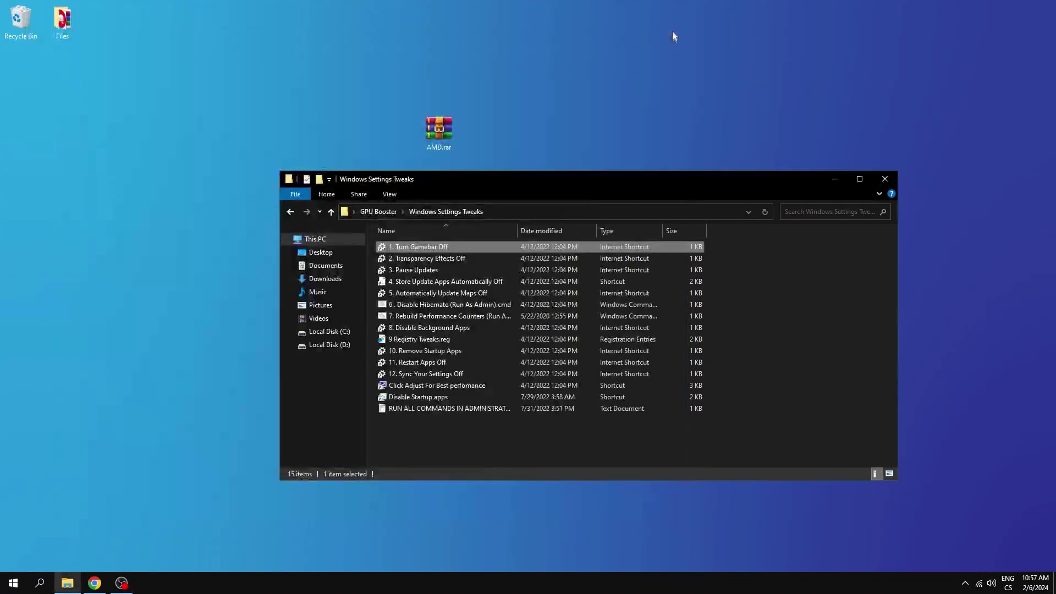
- Check the transparency effects and Windows Update pause settings using the folder's second and third shortcuts
double_click(452, 258)
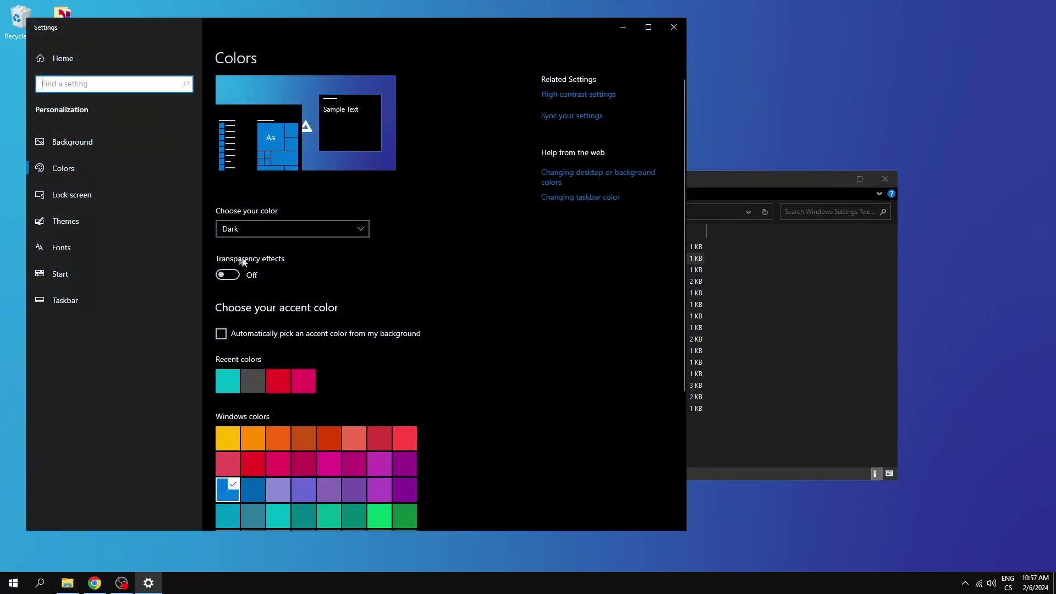
click(673, 27)
double_click(419, 270)
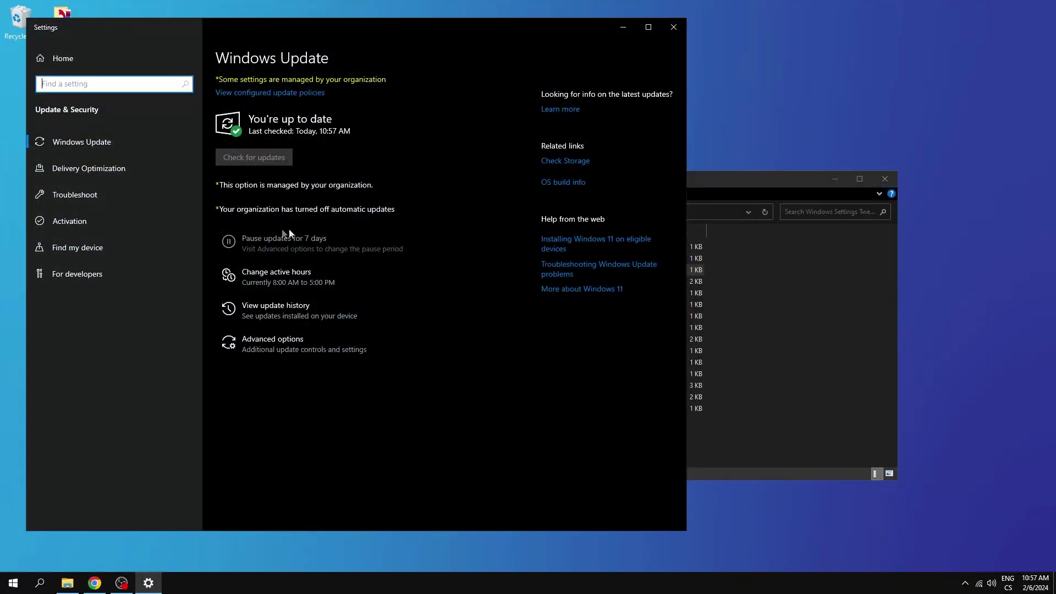
click(674, 27)
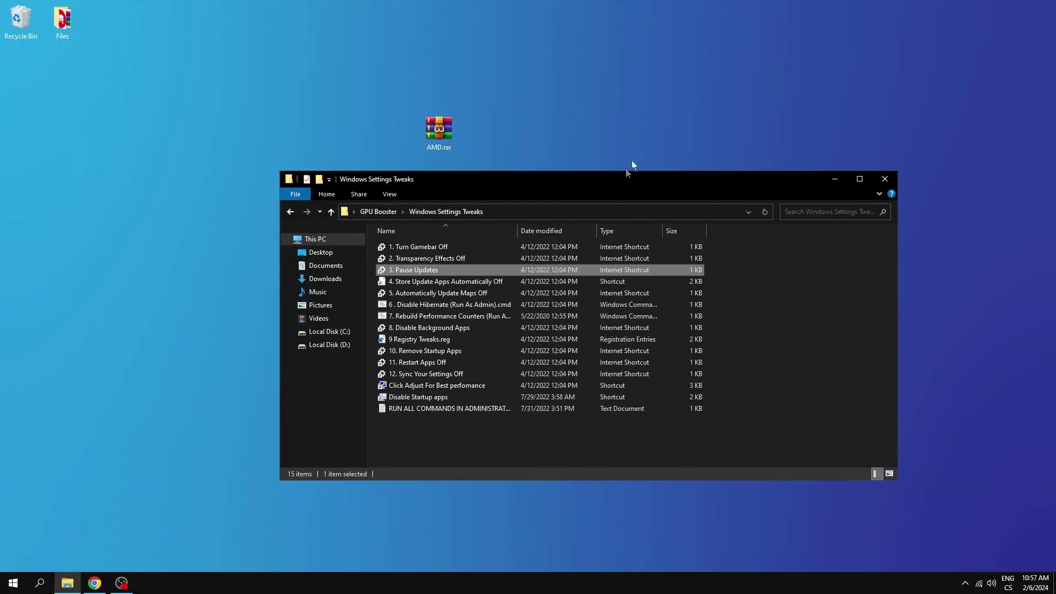
- Check the Microsoft Store's automatic app update setting, and open the Automatically Update Maps Off shortcut
double_click(440, 281)
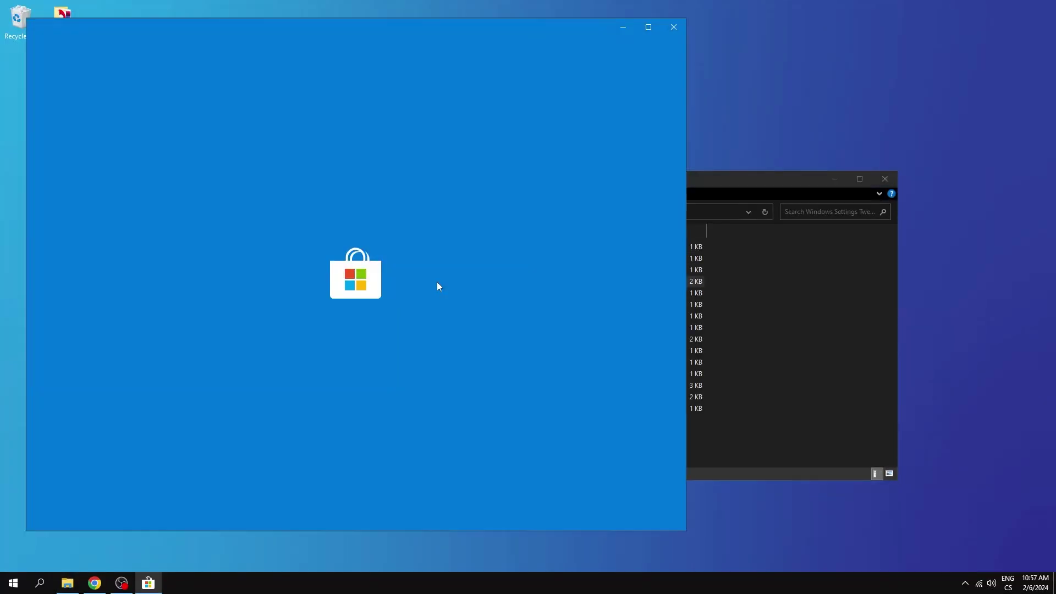
click(673, 48)
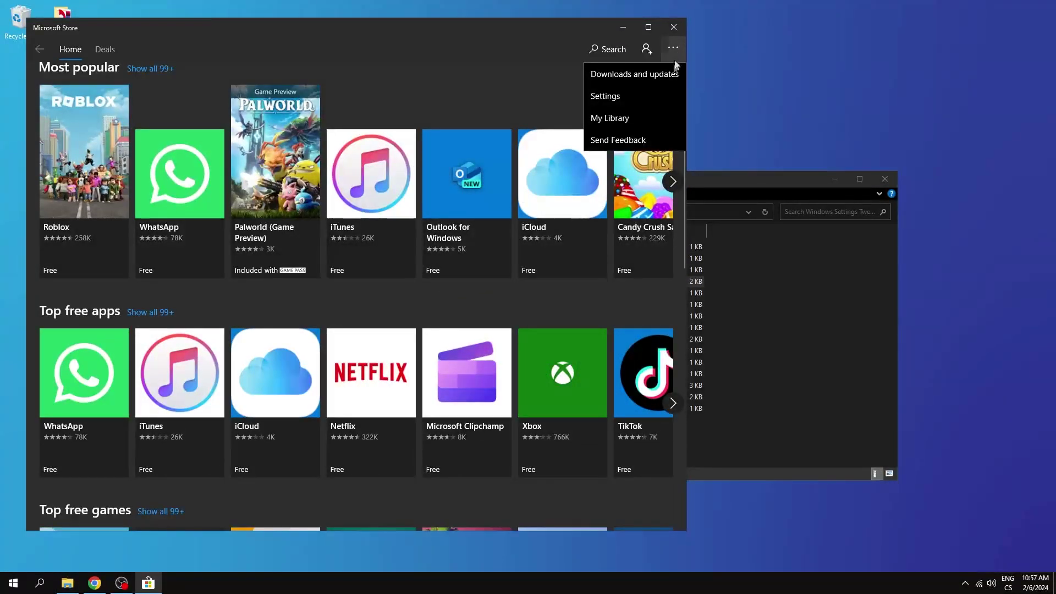
click(608, 97)
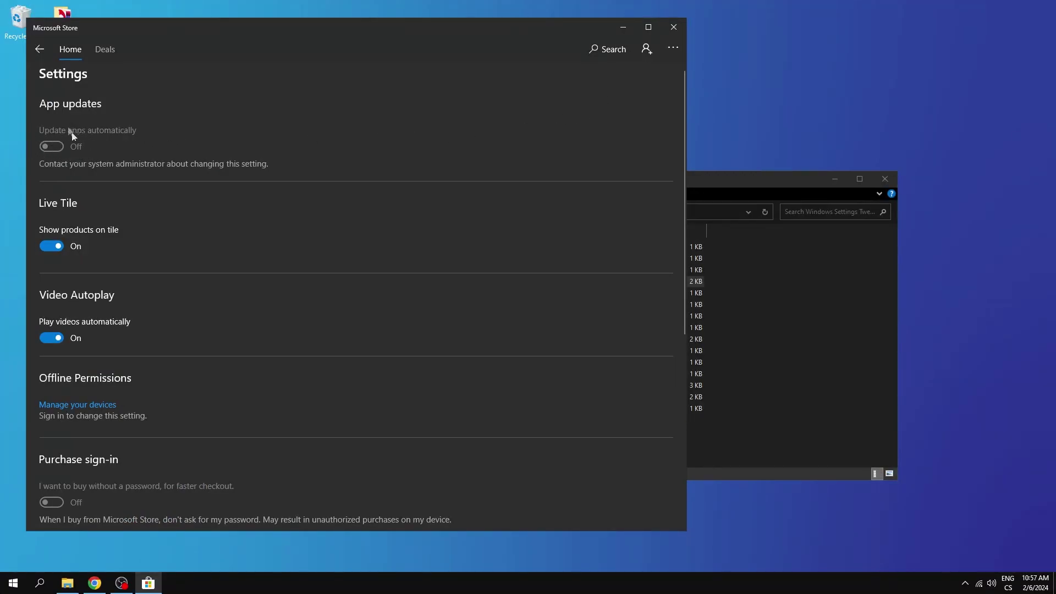
click(674, 28)
double_click(464, 293)
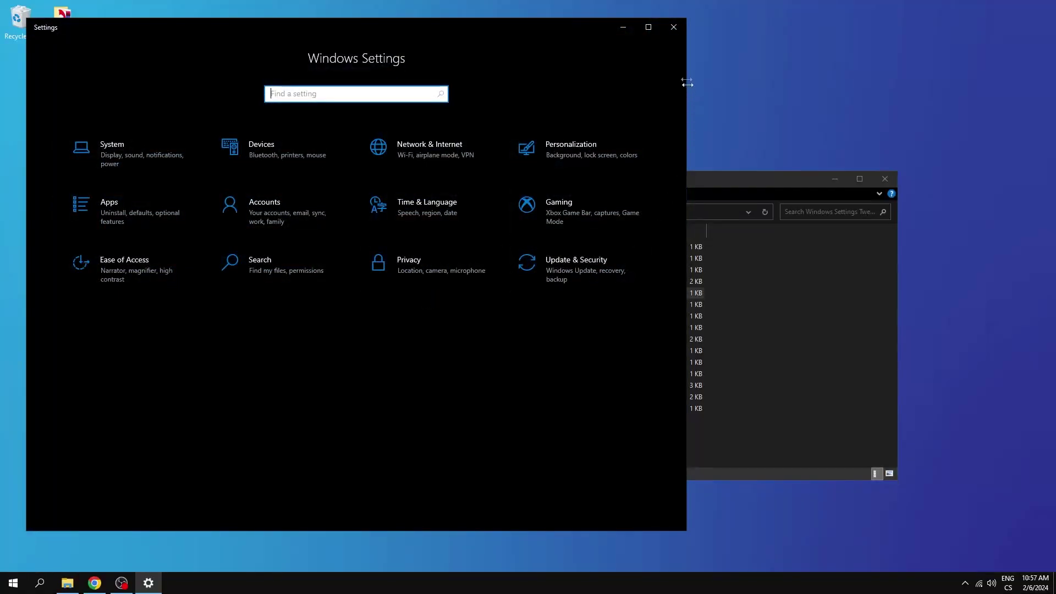
click(673, 27)
- Run the Disable Hibernate and Rebuild Performance Counters scripts as administrator and dismiss their console windows
right_click(424, 304)
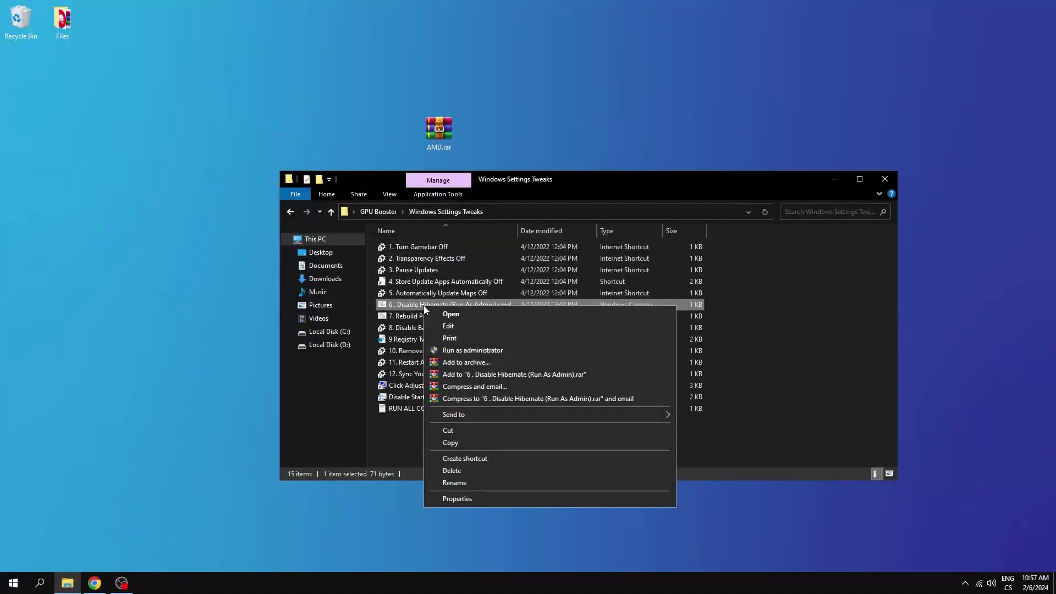
click(483, 351)
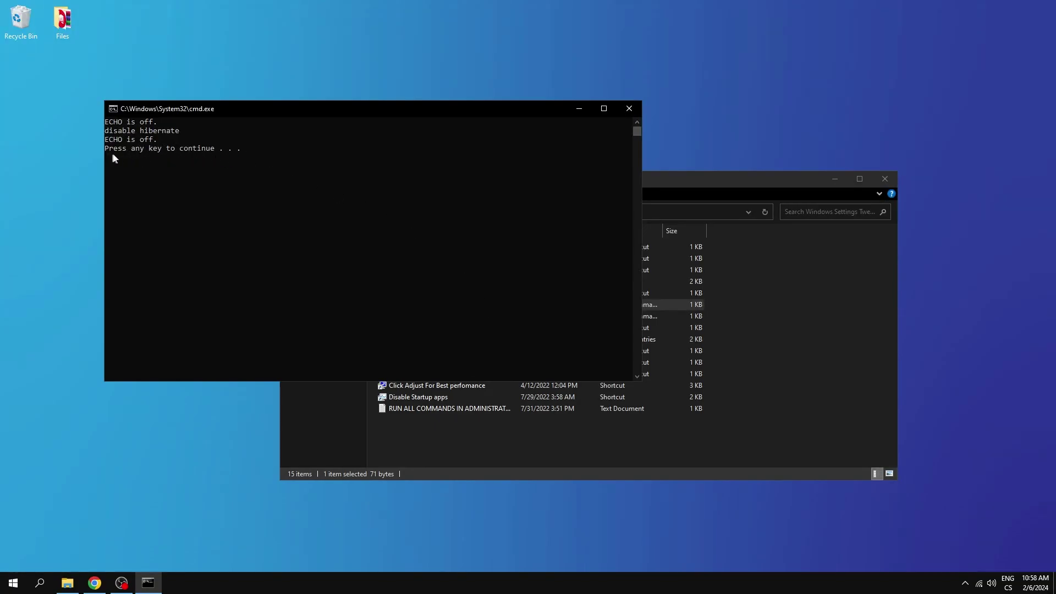
key(Return)
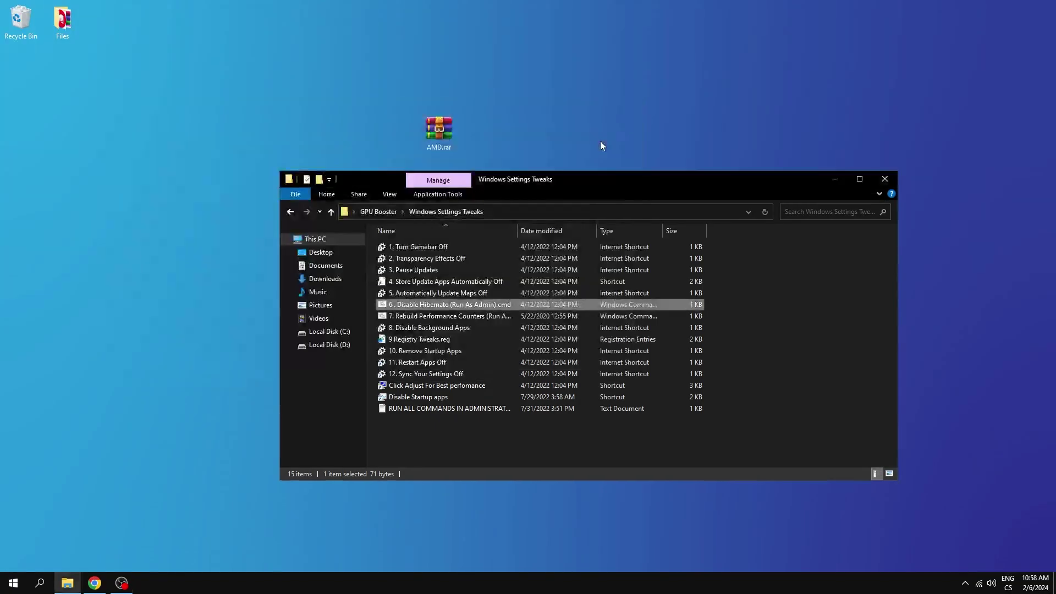
right_click(453, 316)
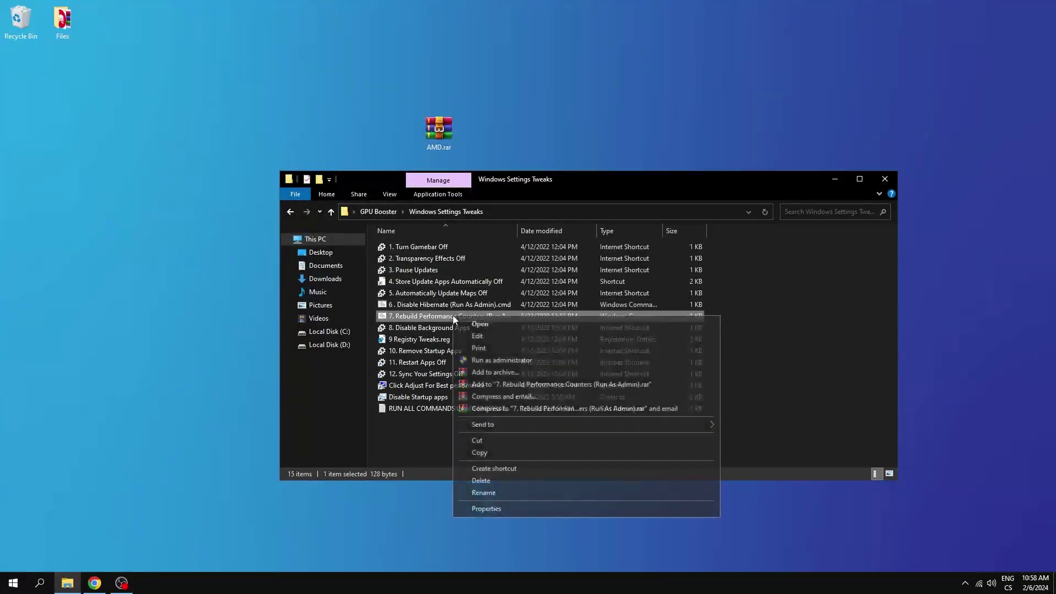
click(516, 361)
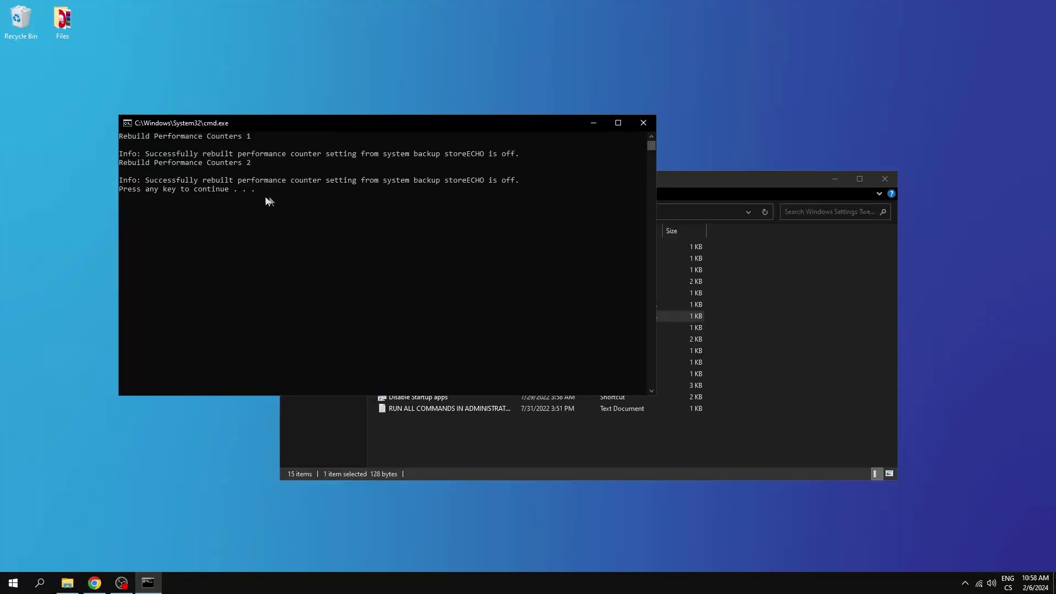
key(Return)
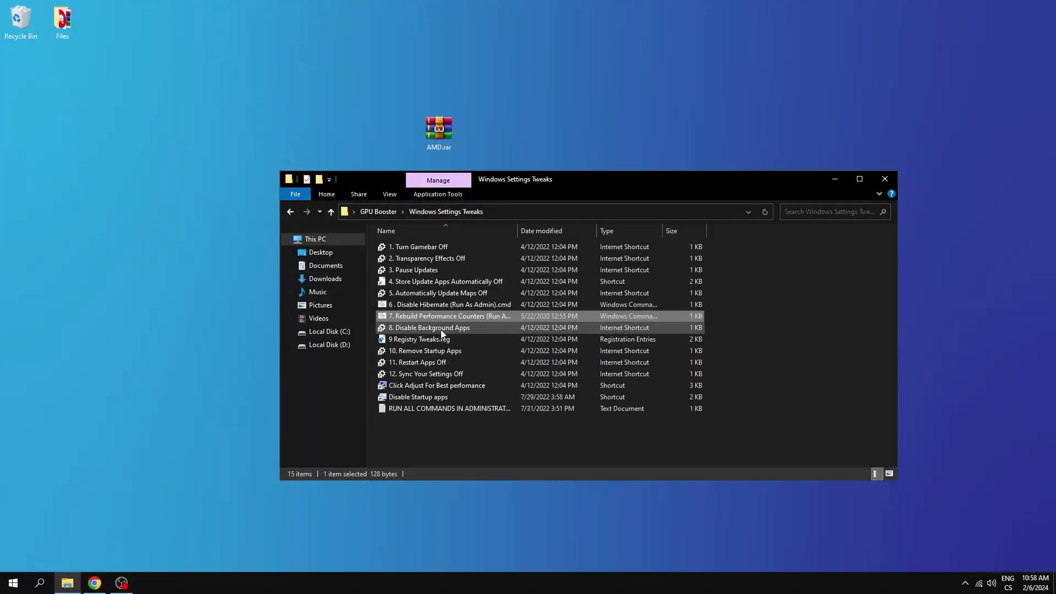
- Check the background apps permission using the Disable Background Apps shortcut
double_click(417, 327)
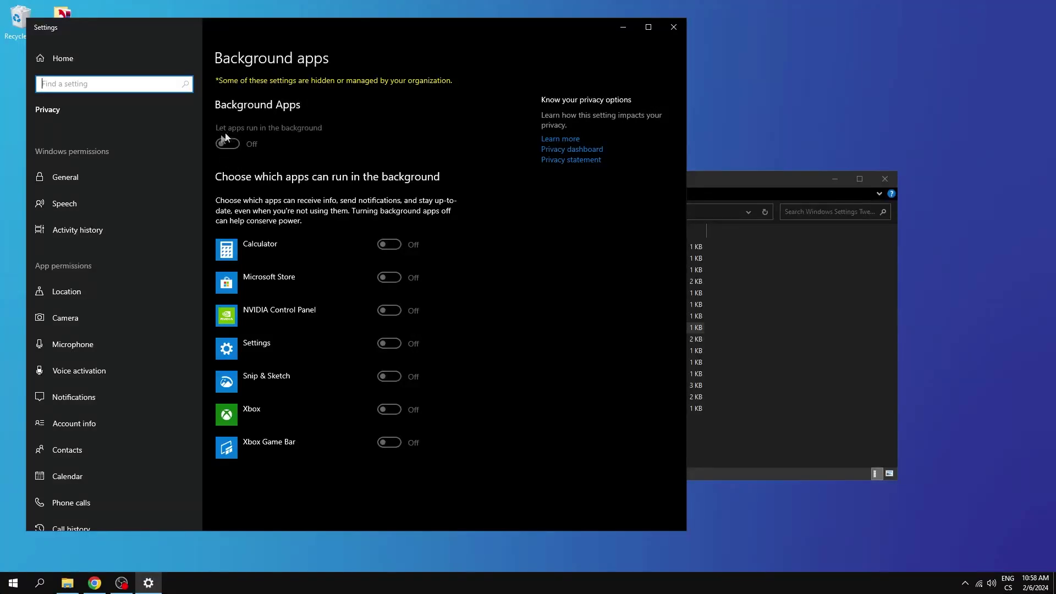
click(674, 28)
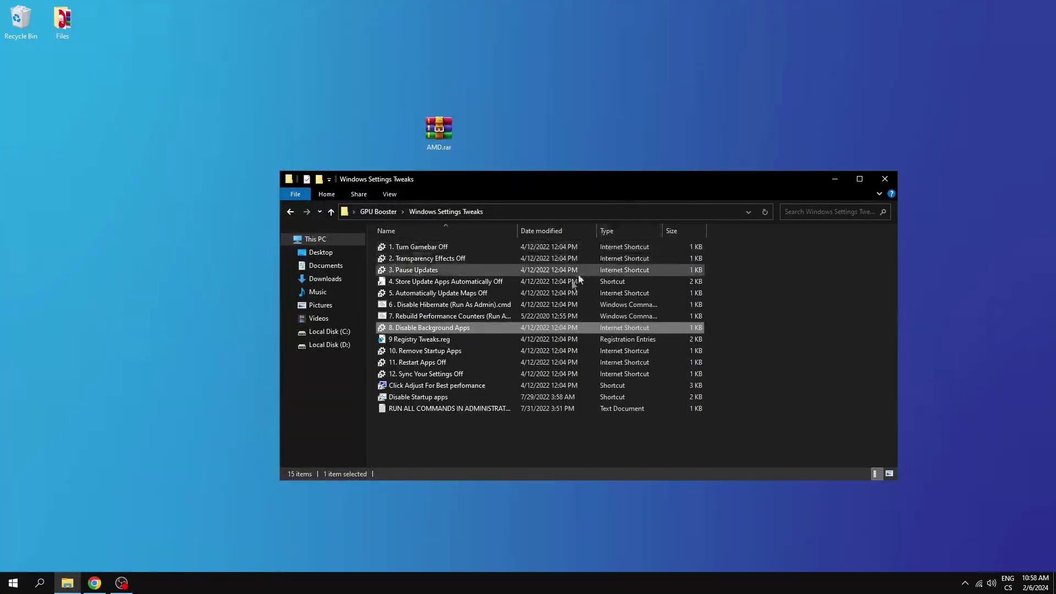
- Merge 9 Registry Tweaks.reg from the Windows Settings Tweaks folder into the registry
double_click(434, 341)
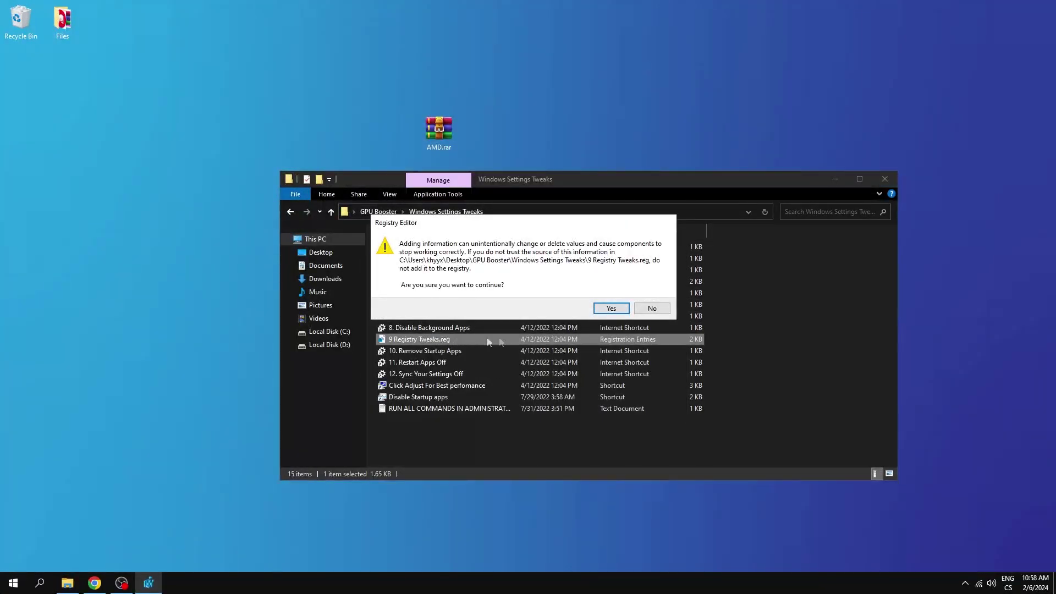
click(613, 306)
click(647, 294)
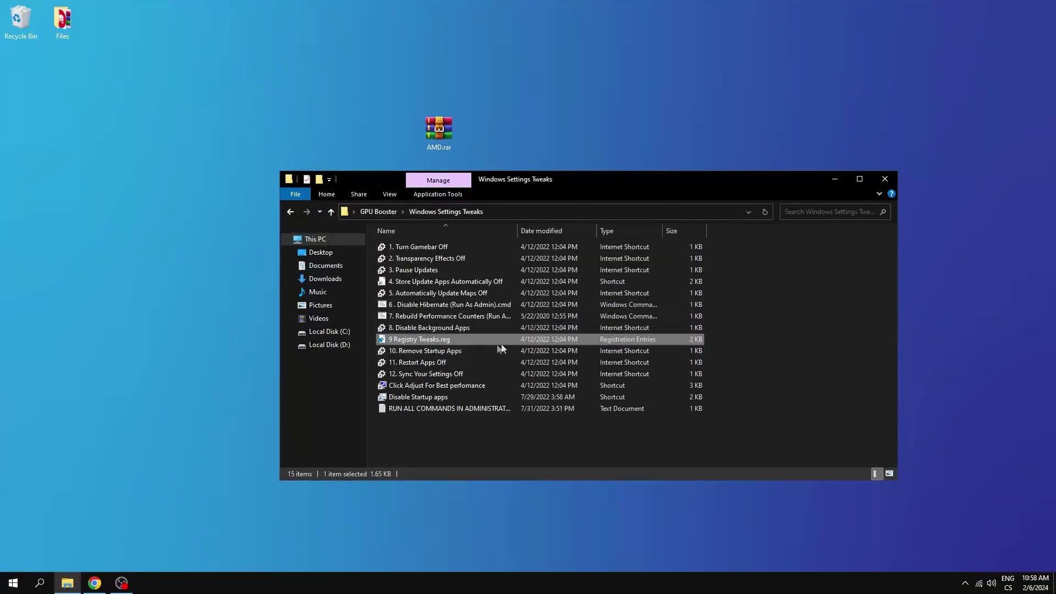
- Turn off Google Chrome and CCXProcess.exe in the startup apps using the Remove Startup Apps shortcut, and close Settings
double_click(435, 352)
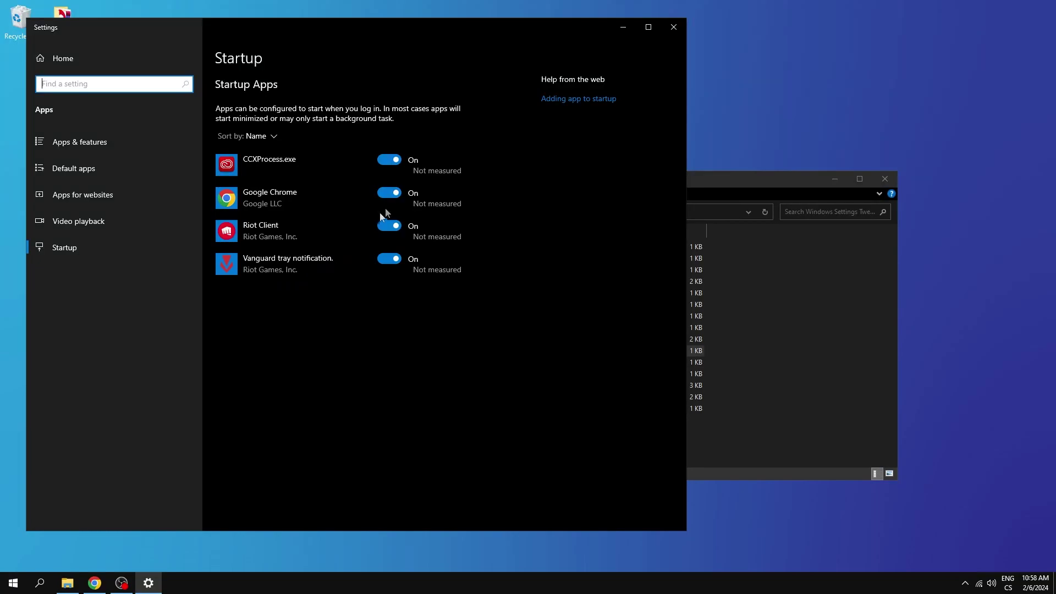
click(393, 193)
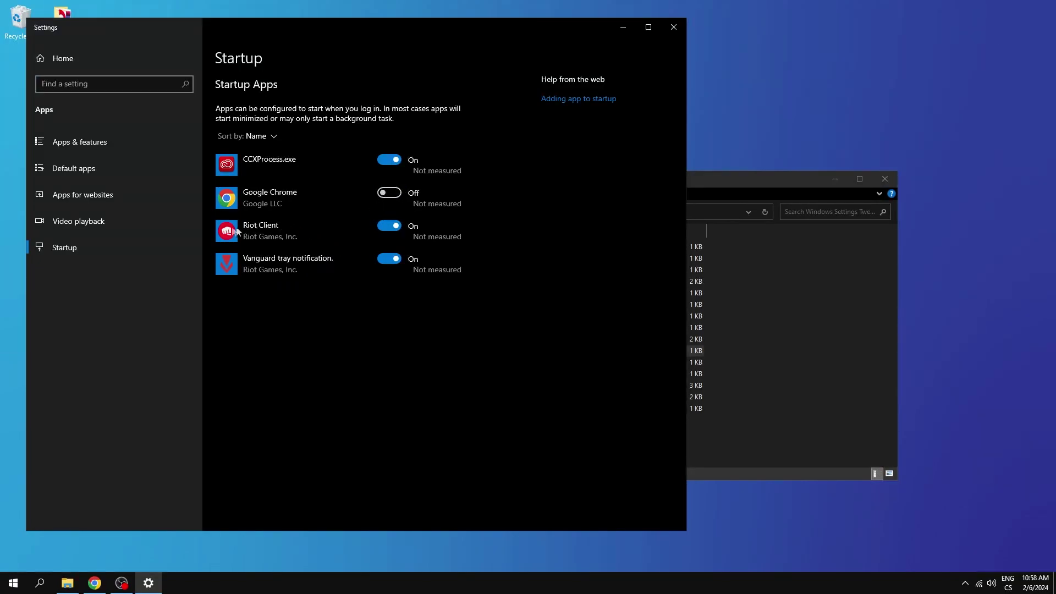
click(392, 160)
click(673, 27)
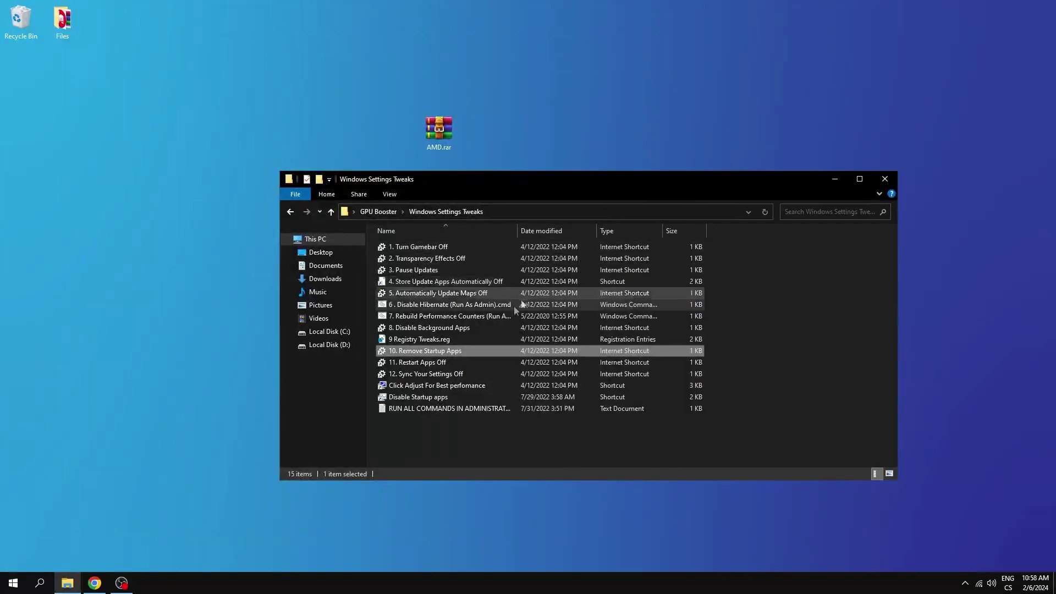
- Check the Restart apps setting with the Restart Apps Off shortcut, and open and close the Sync Your Settings Off shortcut
double_click(407, 362)
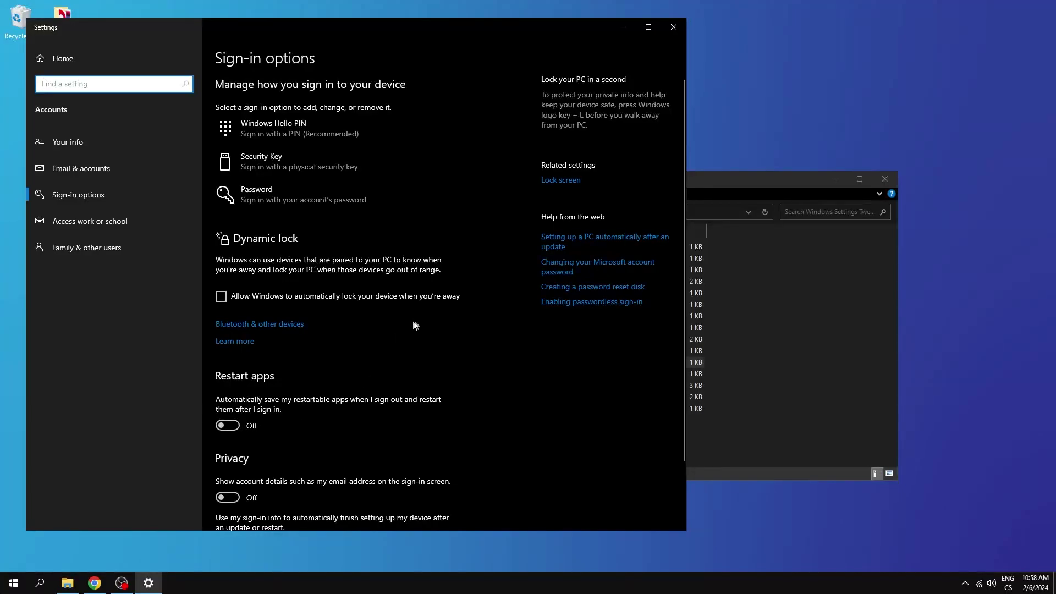
click(676, 27)
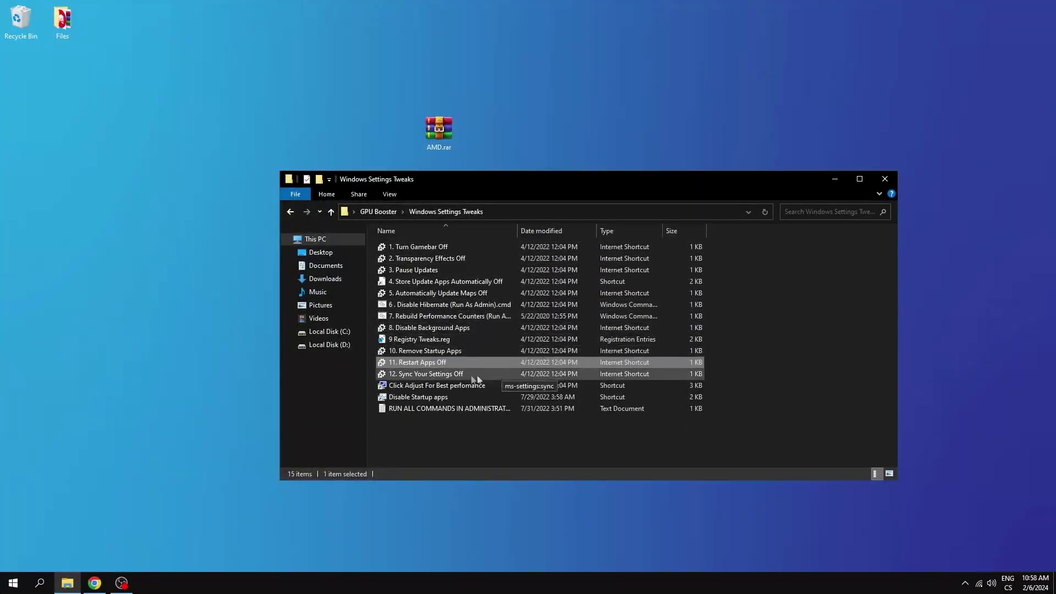
double_click(424, 374)
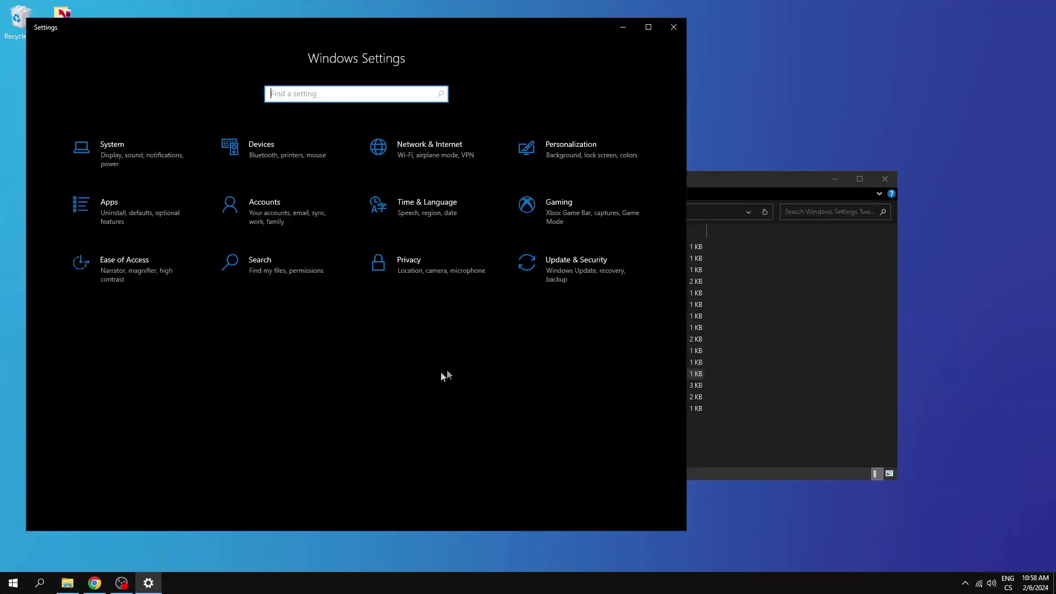
click(675, 28)
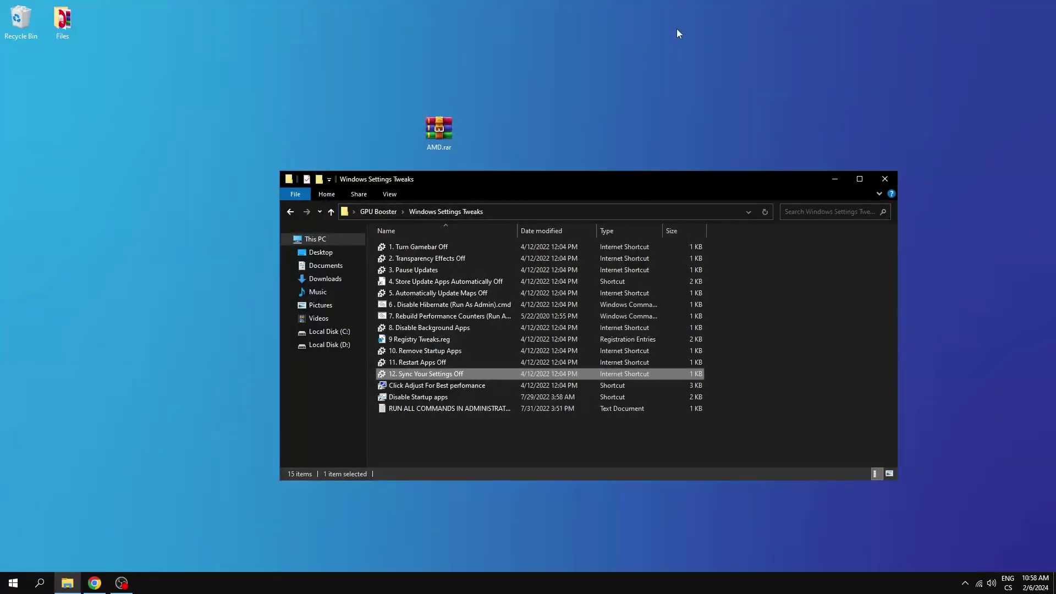
- Review the visual effects in Performance Options using the Click Adjust For Best perfomance shortcut, and close the dialog
double_click(427, 386)
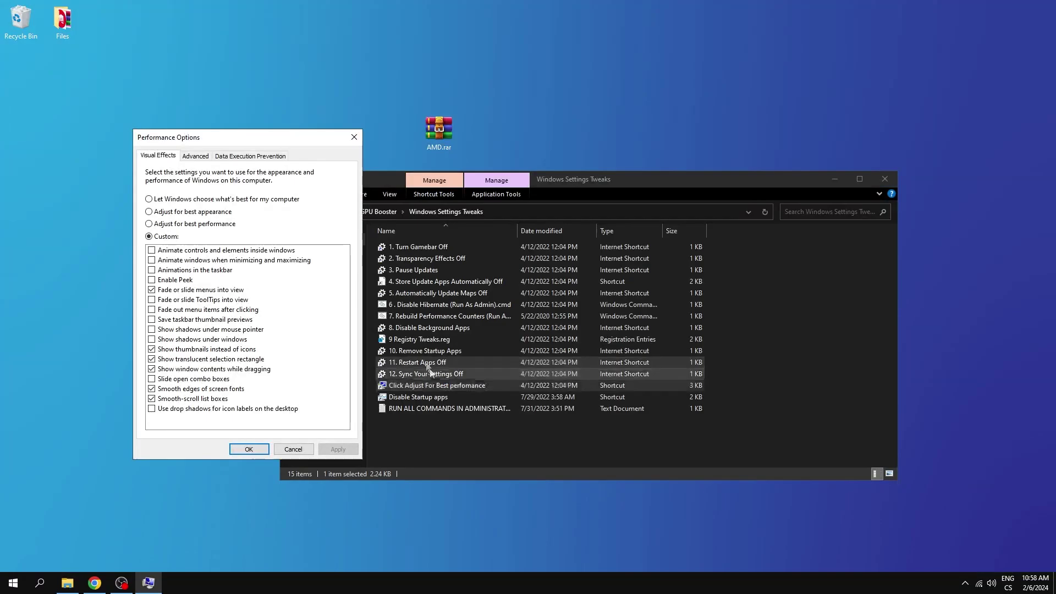
drag(219, 139, 436, 148)
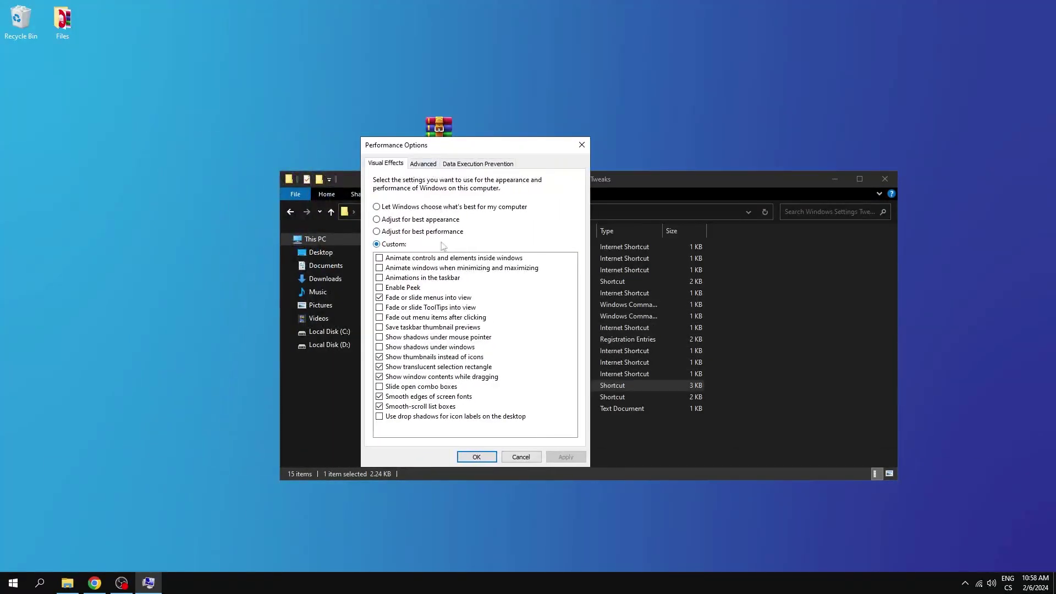
click(420, 231)
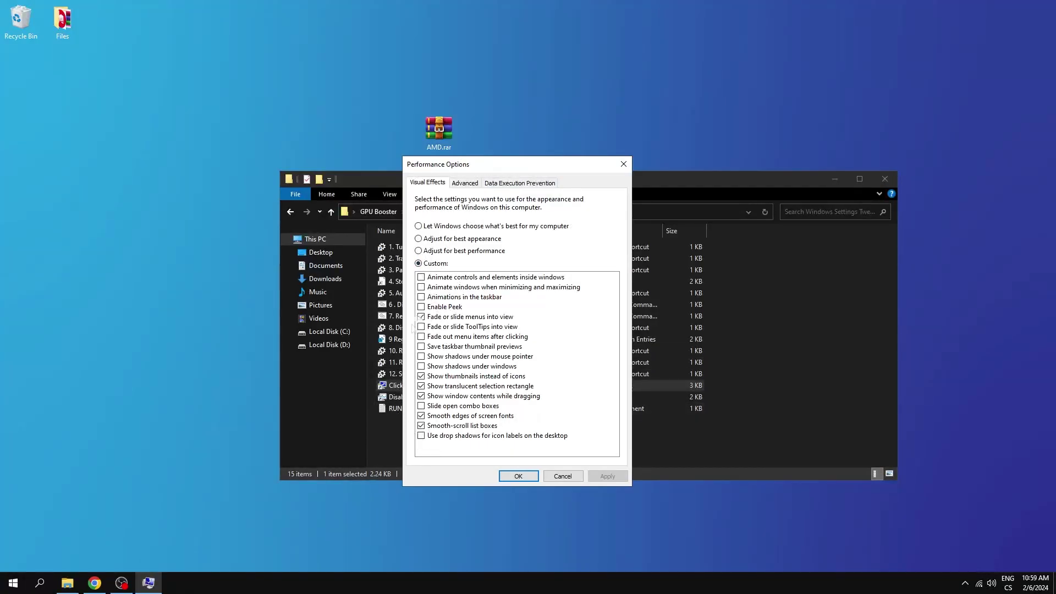
click(622, 168)
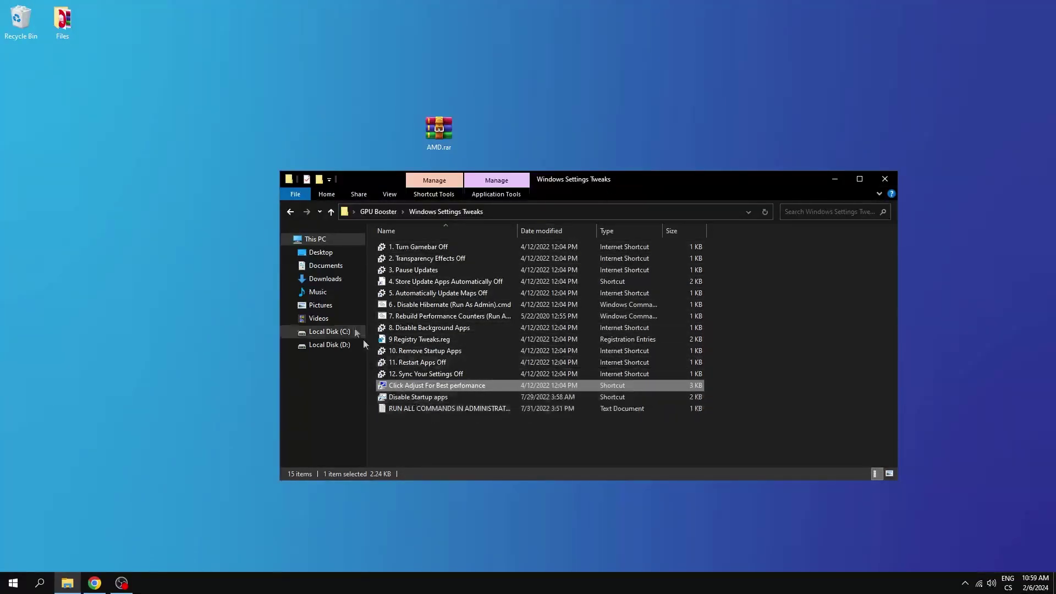
- Return to the GPU Booster folder and try to merge Disable Power saving.reg into the registry
click(290, 211)
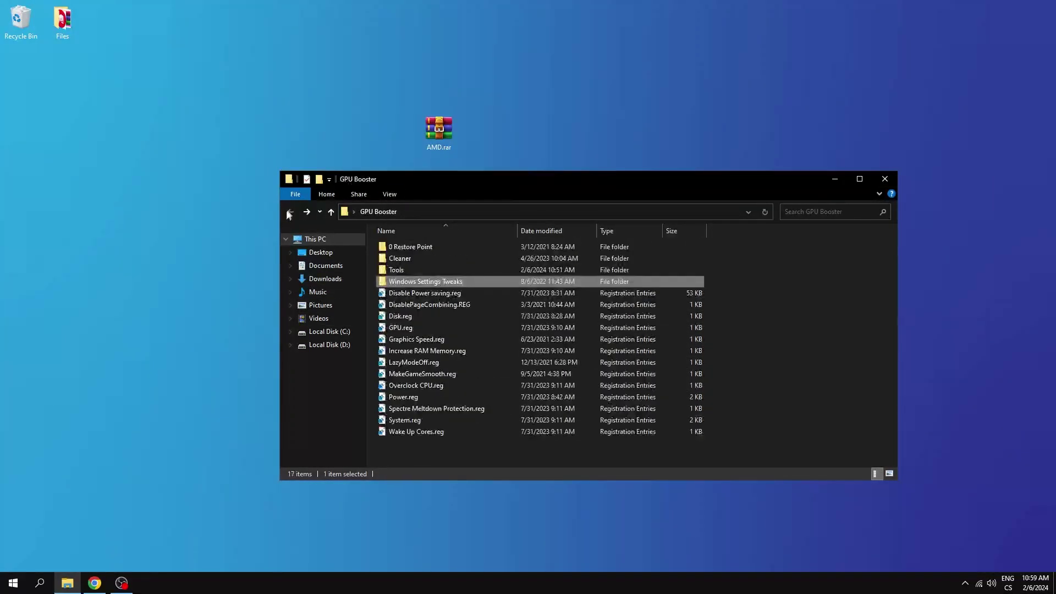
click(427, 296)
double_click(426, 296)
click(612, 306)
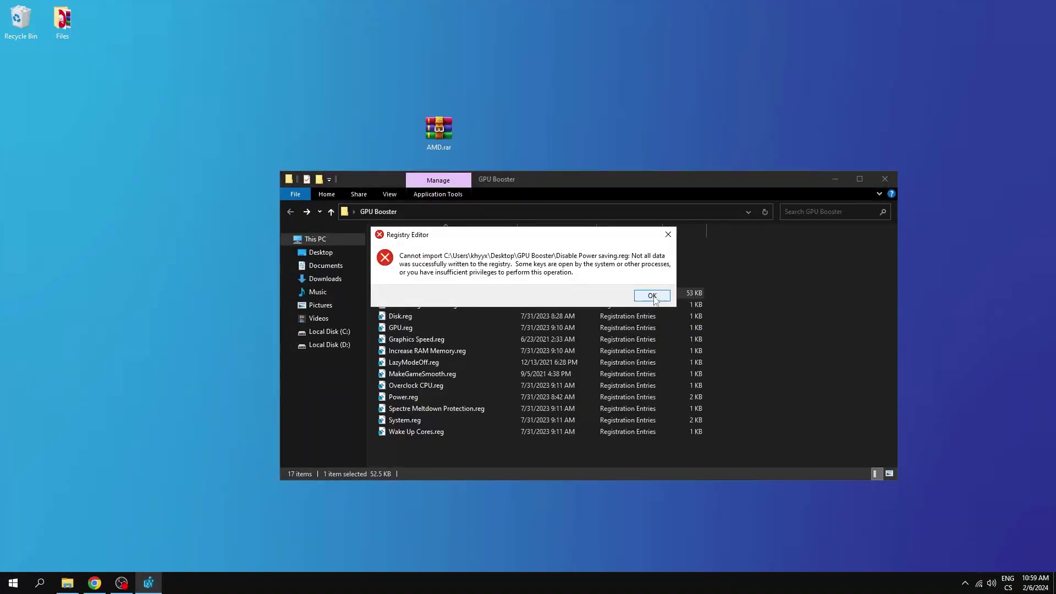
click(651, 300)
- Merge DisablePageCombining.REG and Disk.reg from the GPU Booster folder into the registry
double_click(440, 305)
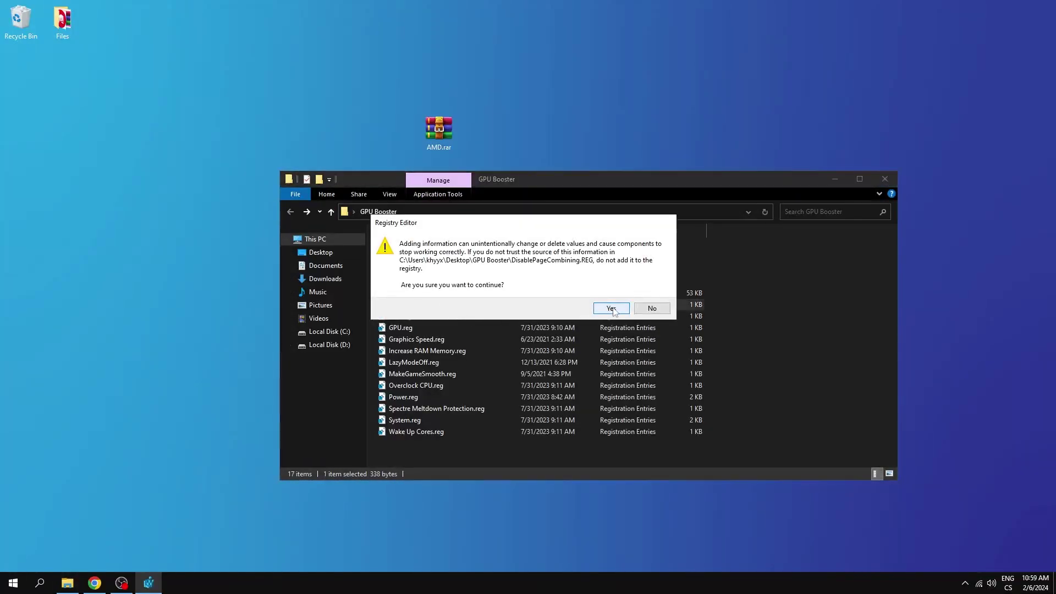
click(612, 307)
click(652, 292)
double_click(421, 317)
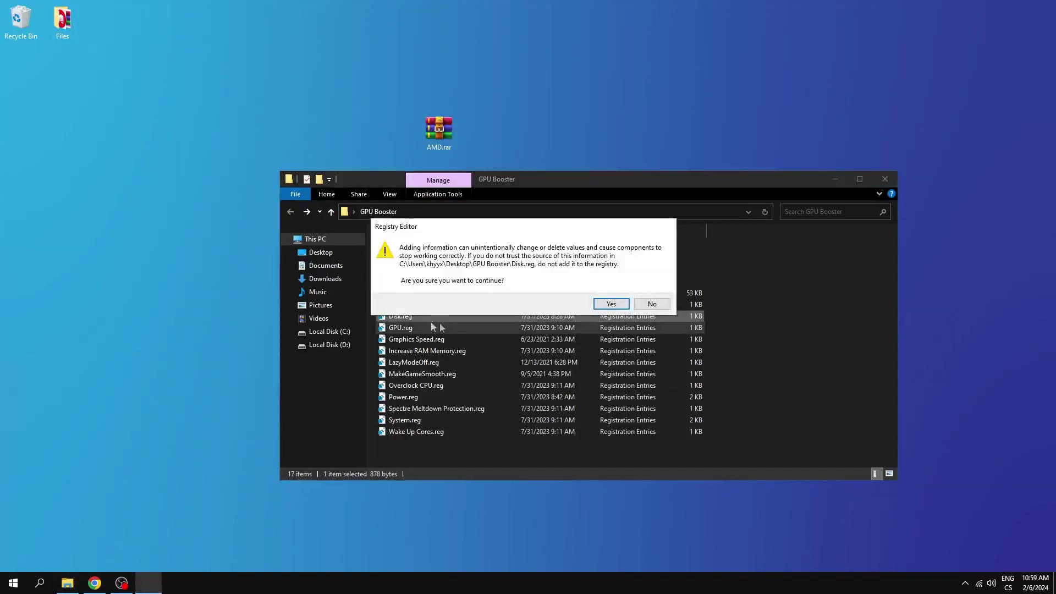
click(612, 305)
click(652, 292)
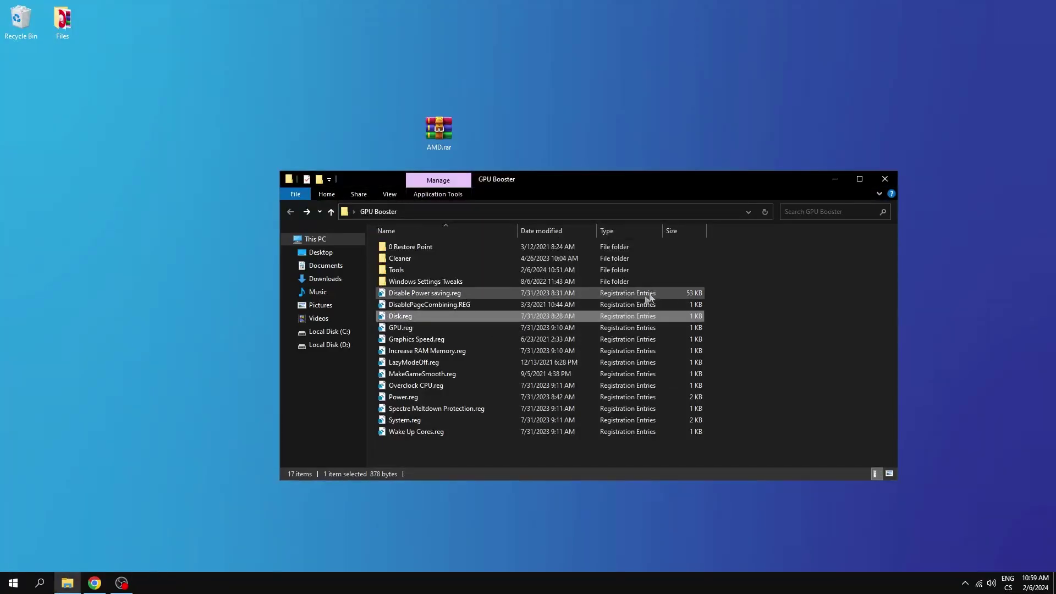
- Merge GPU.reg and Graphics Speed.reg from the GPU Booster folder into the registry
double_click(400, 328)
click(611, 304)
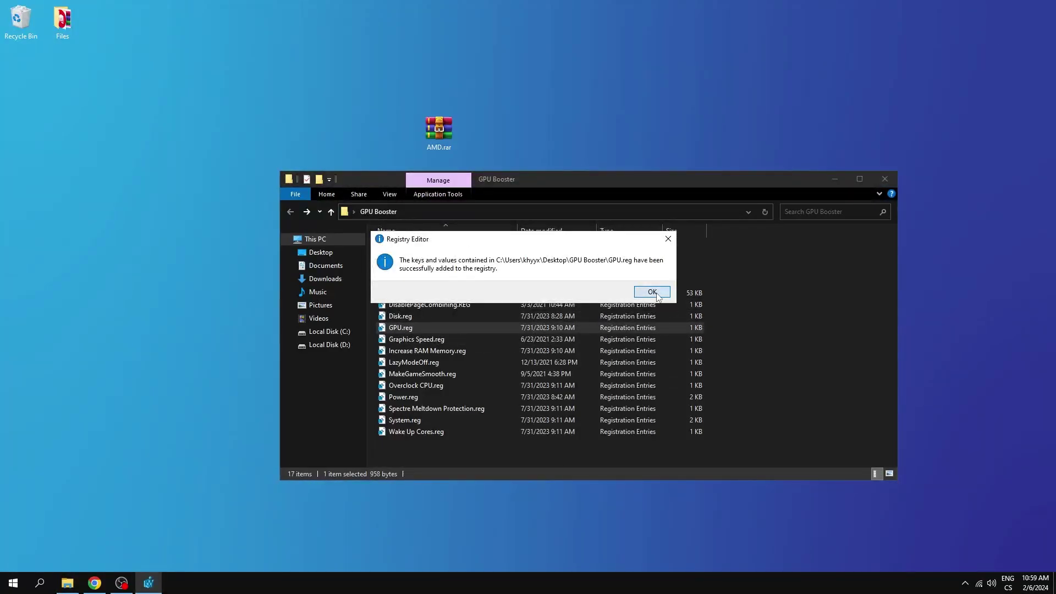
click(652, 291)
double_click(423, 339)
click(611, 304)
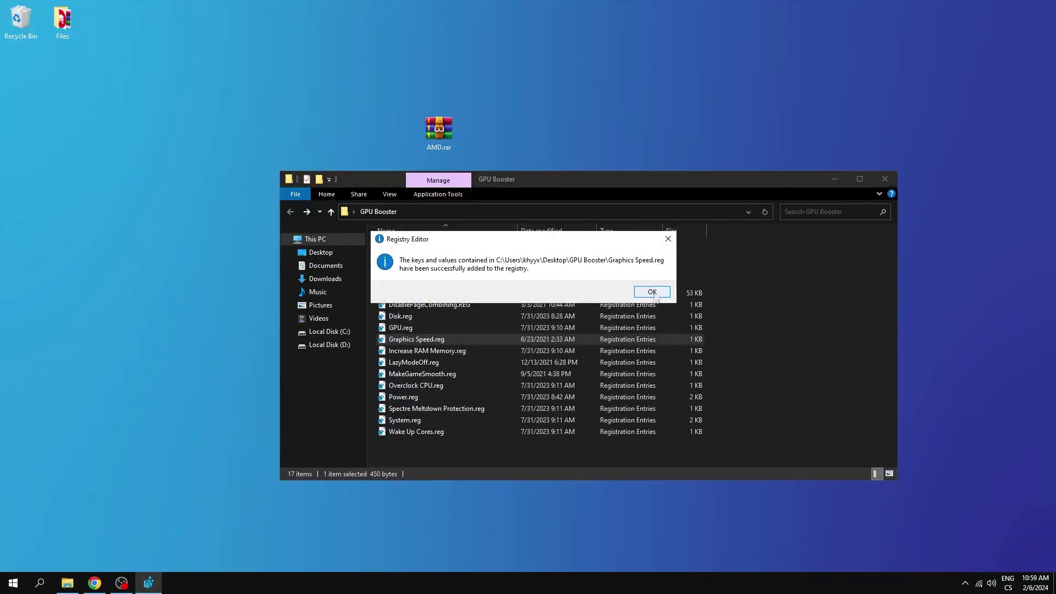
click(651, 292)
- Merge Increase RAM Memory.reg and LazyModeOff.reg from the GPU Booster folder into the registry
double_click(498, 349)
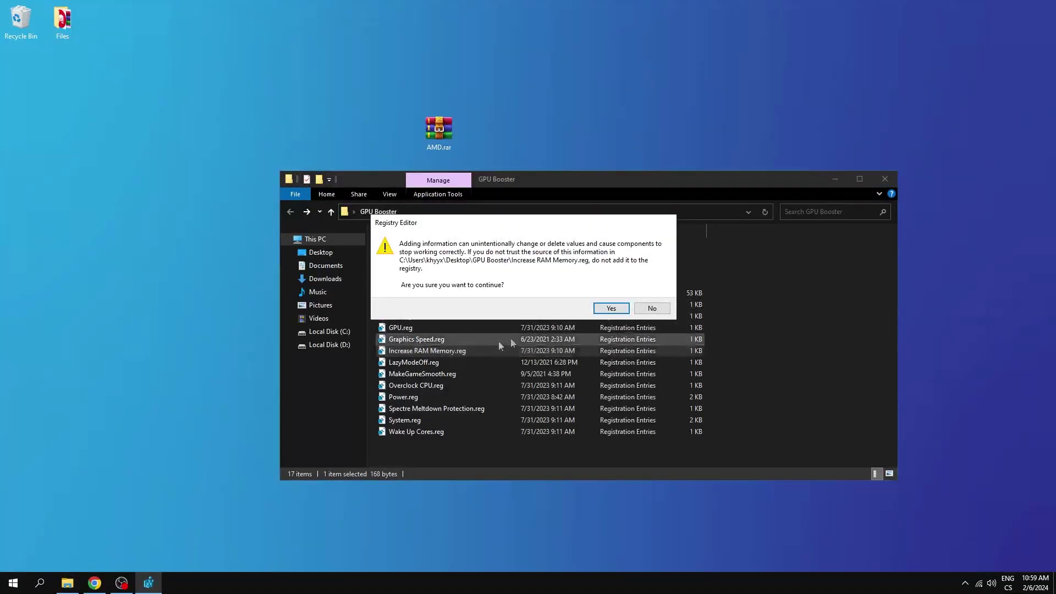
click(610, 305)
click(652, 292)
double_click(429, 362)
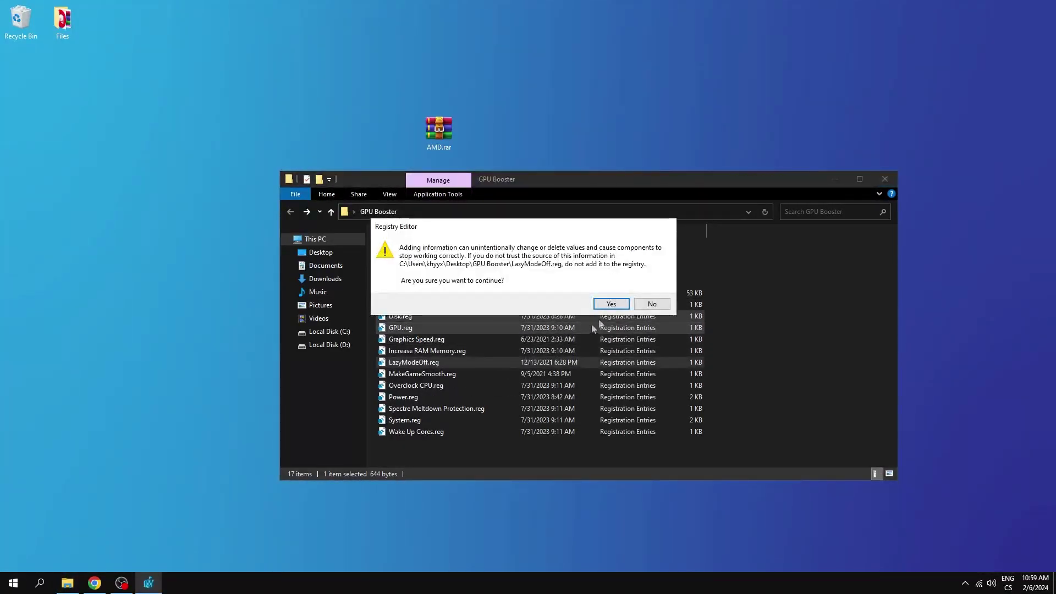
click(611, 304)
click(651, 291)
- Merge MakeGameSmooth.reg and Overclock CPU.reg from the GPU Booster folder into the registry
double_click(455, 373)
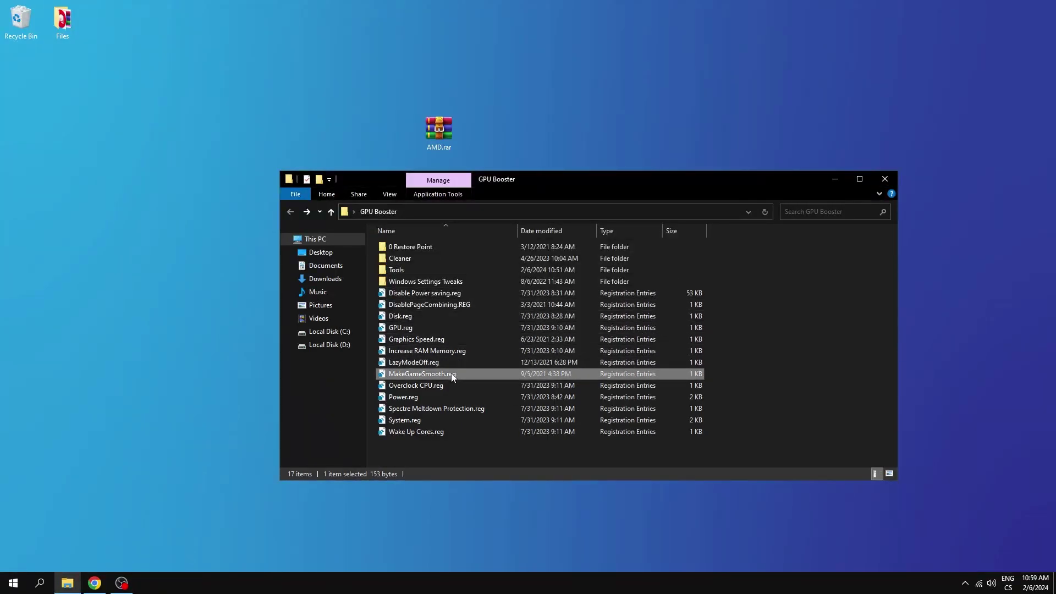
click(610, 304)
click(652, 290)
double_click(441, 385)
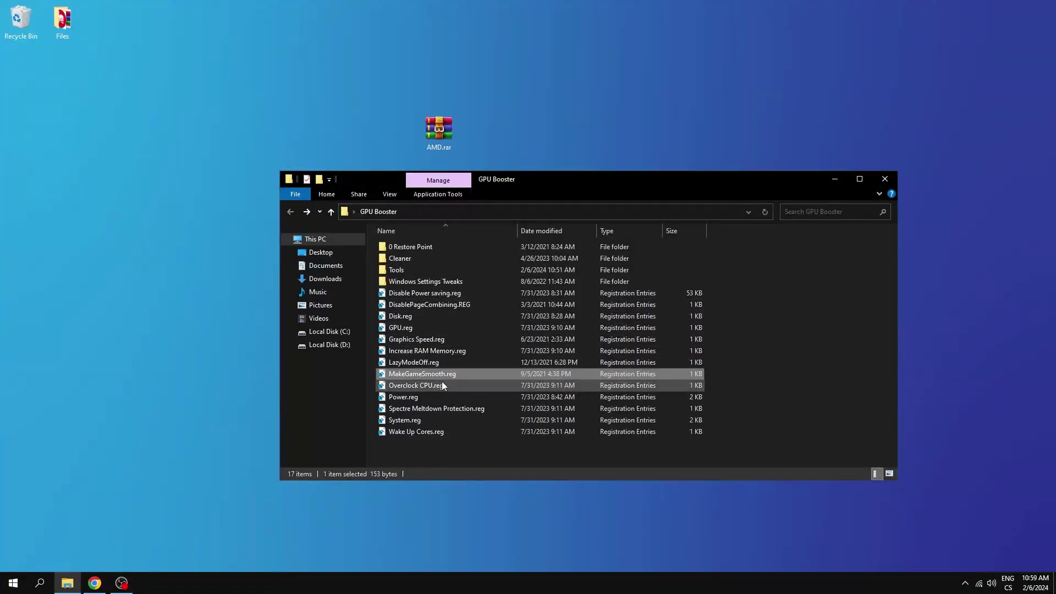
click(611, 304)
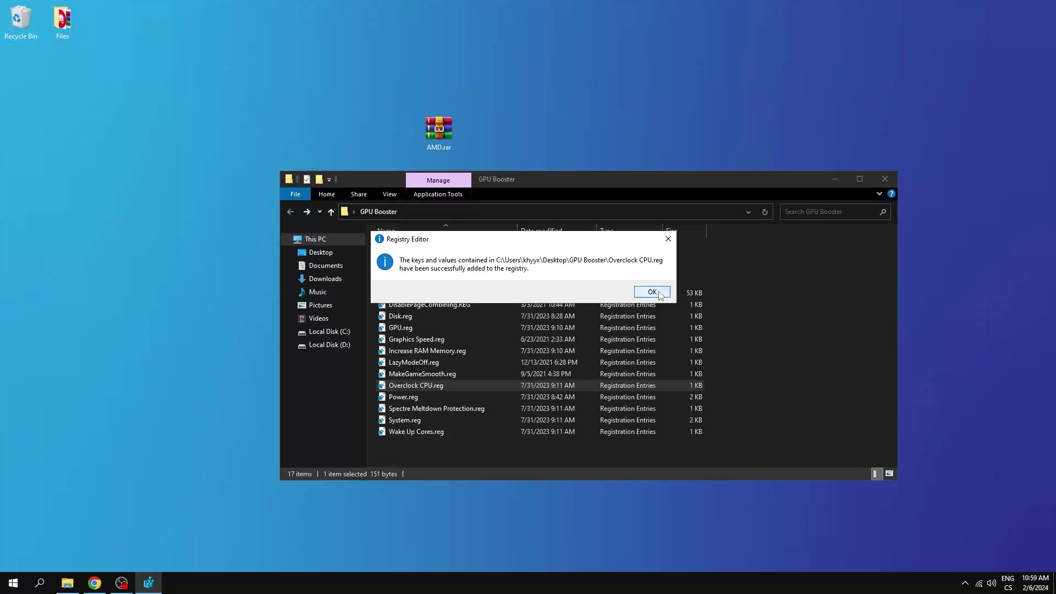
click(659, 292)
- Merge Power.reg and Spectre Meltdown Protection.reg from the GPU Booster folder into the registry
double_click(410, 396)
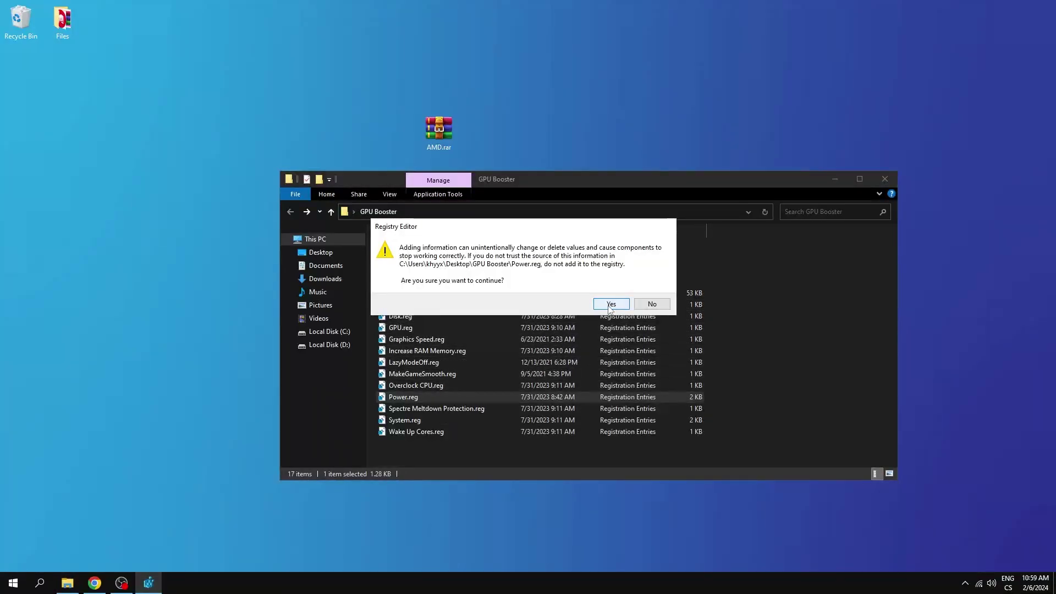
click(611, 304)
click(653, 291)
double_click(440, 408)
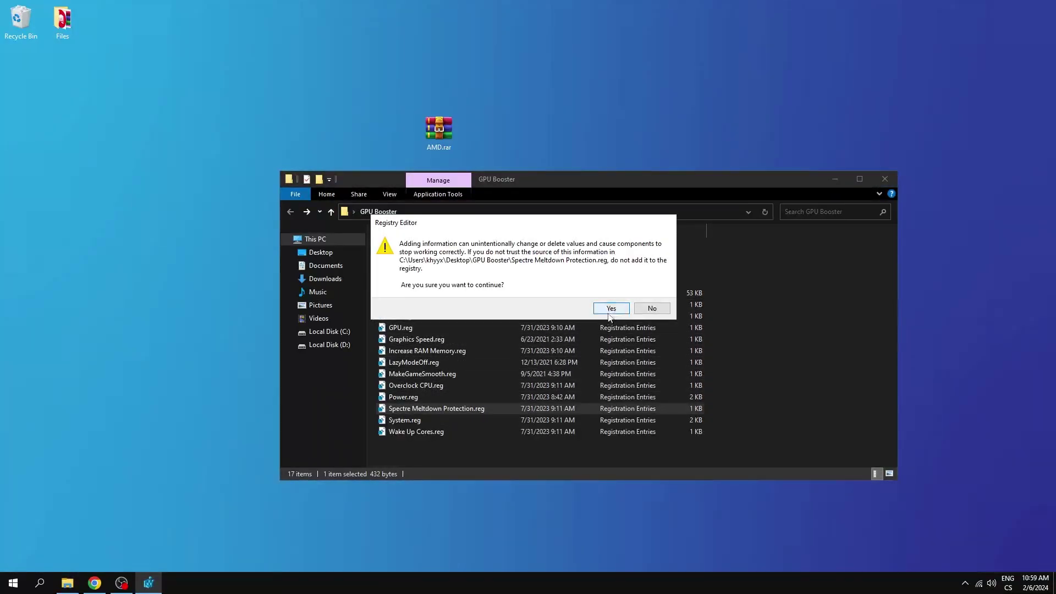
click(611, 309)
click(653, 292)
- Merge System.reg and Wake Up Cores.reg into the registry, and close the GPU Booster folder
double_click(428, 419)
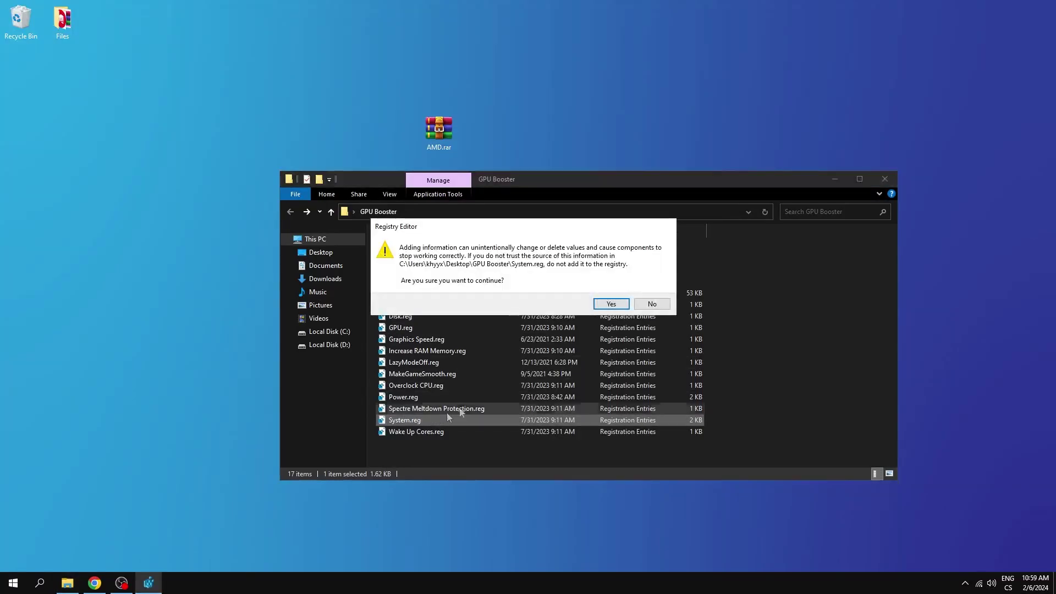
click(611, 304)
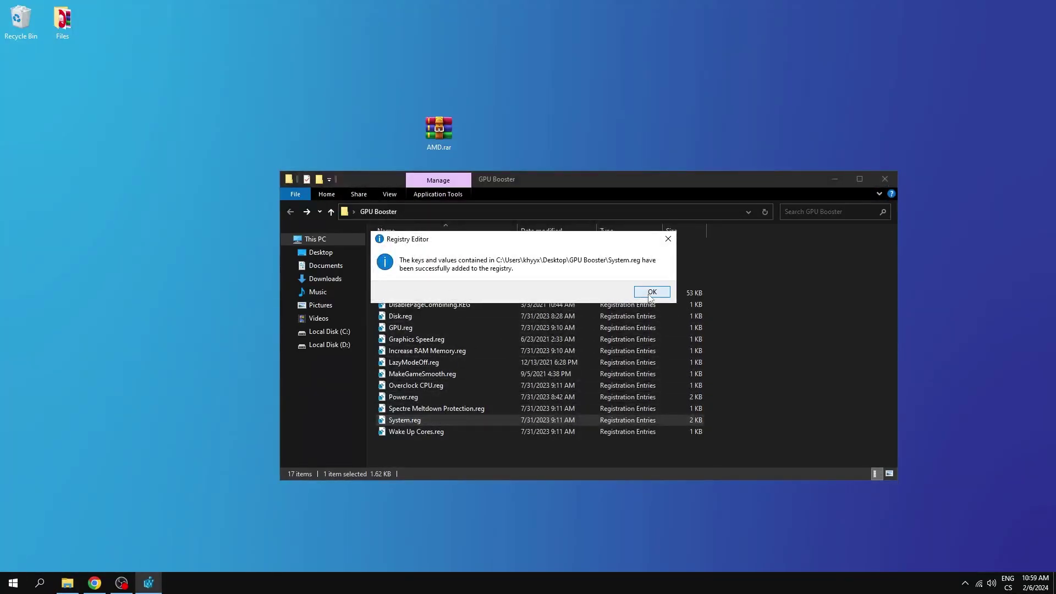
double_click(407, 431)
click(610, 306)
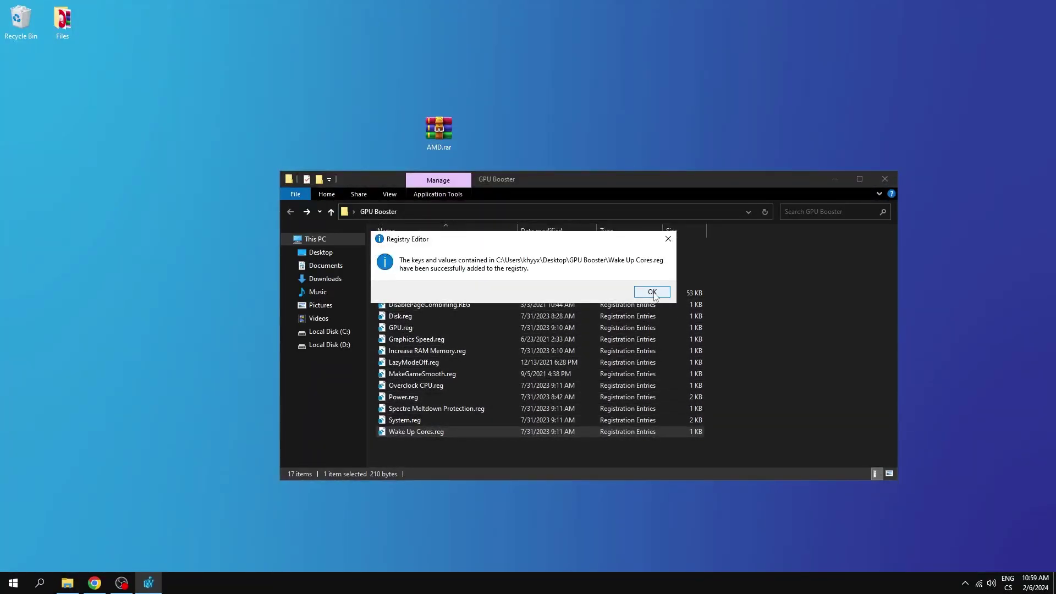
click(644, 291)
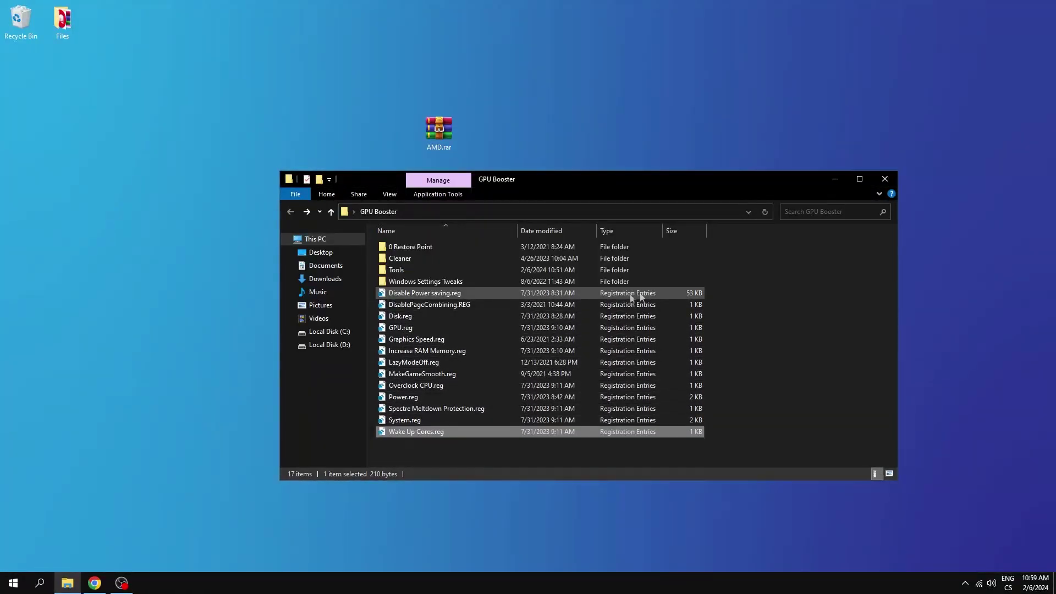
click(884, 179)
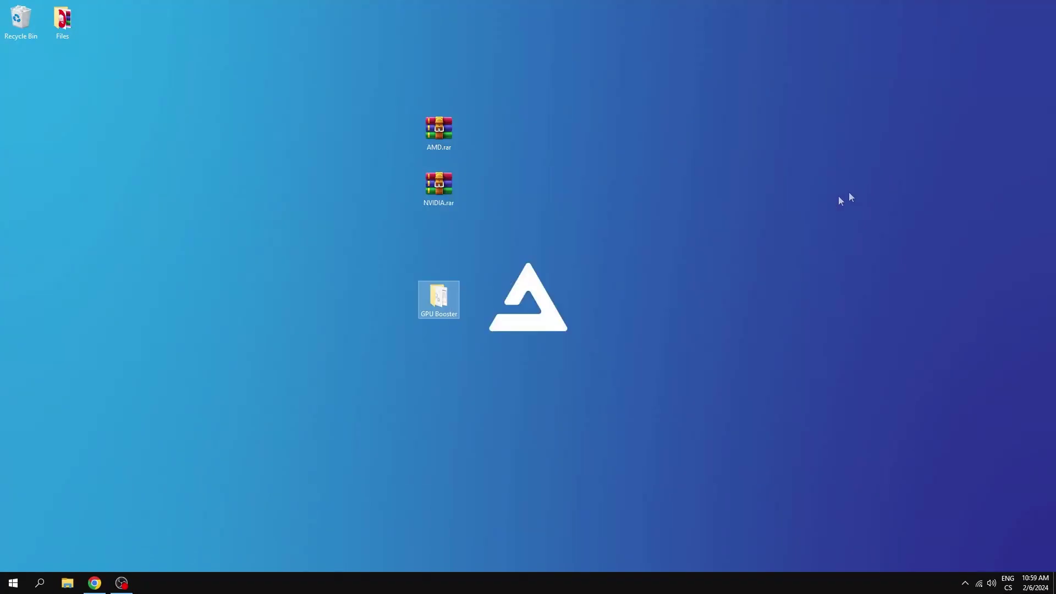
- Open the Tools folder inside the desktop's GPU Booster folder and run GPU Booster.exe as administrator
double_click(445, 304)
drag(469, 190, 539, 272)
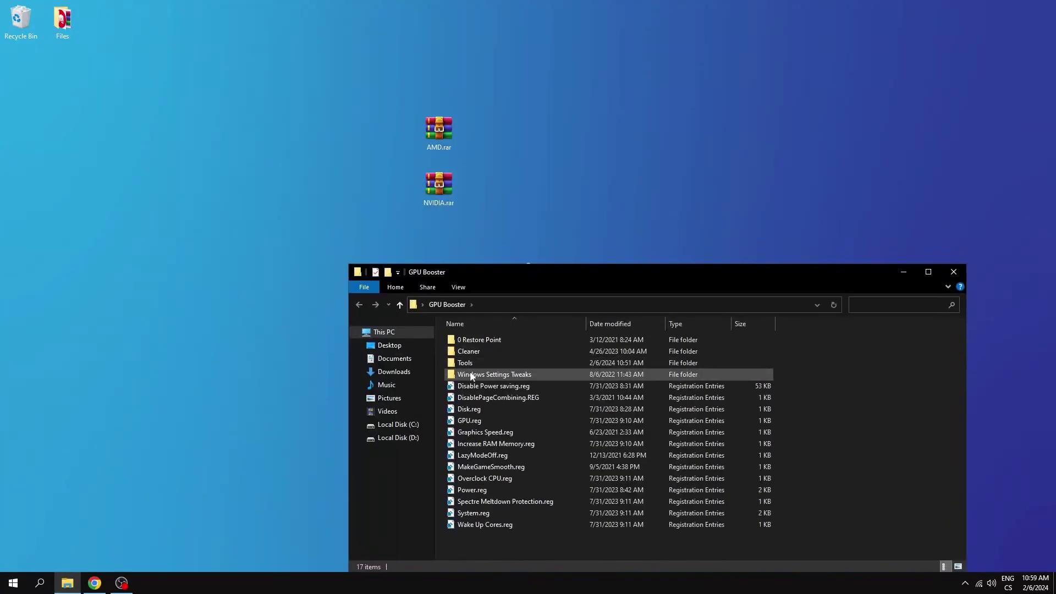
double_click(474, 372)
right_click(476, 344)
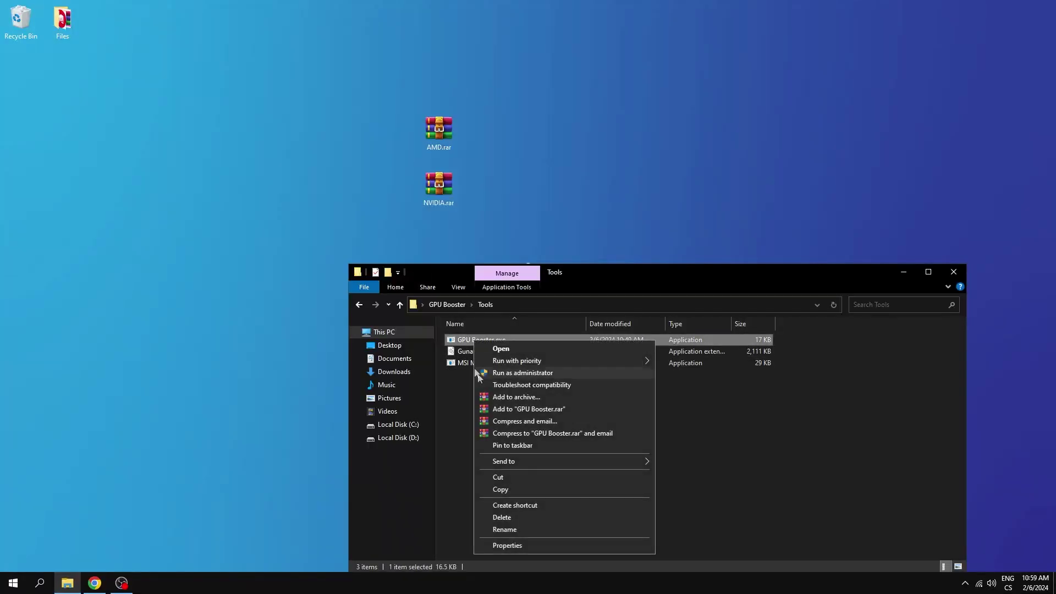
click(518, 374)
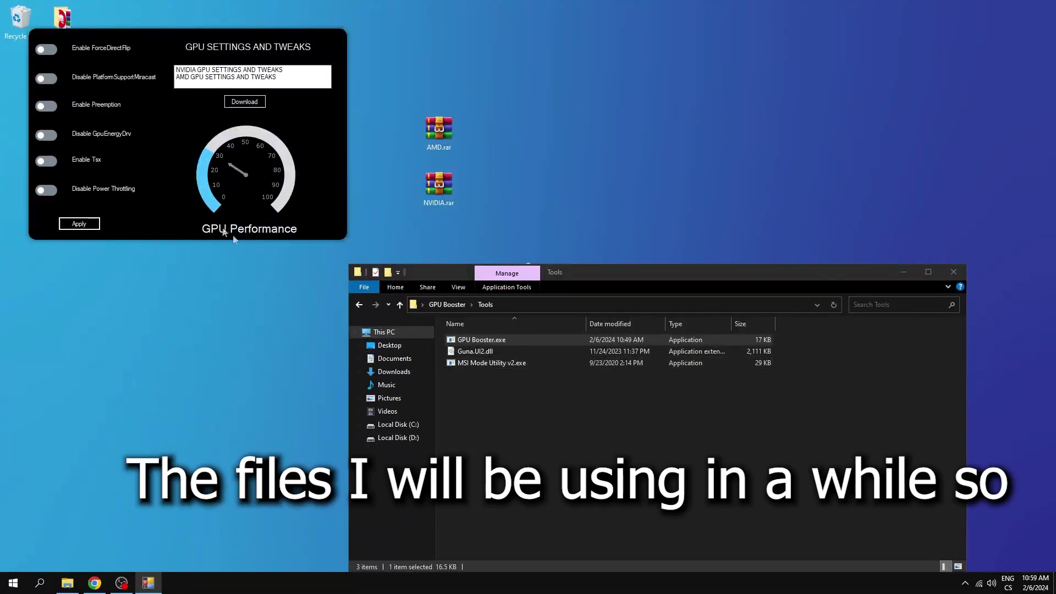
- Select AMD GPU SETTINGS AND TWEAKS in GPU Booster's download list
drag(233, 239, 586, 509)
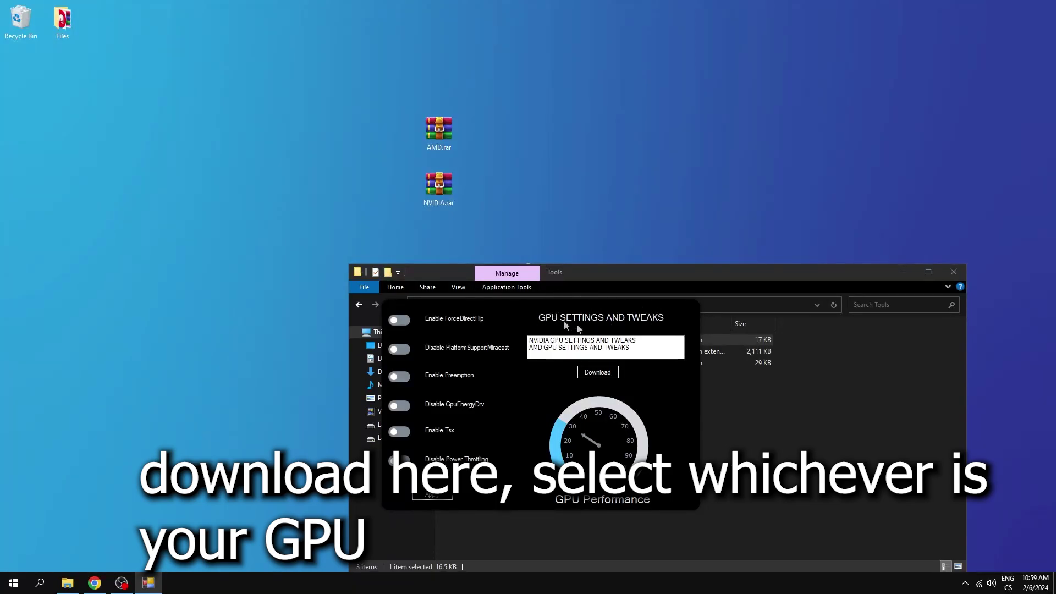
click(552, 341)
click(555, 348)
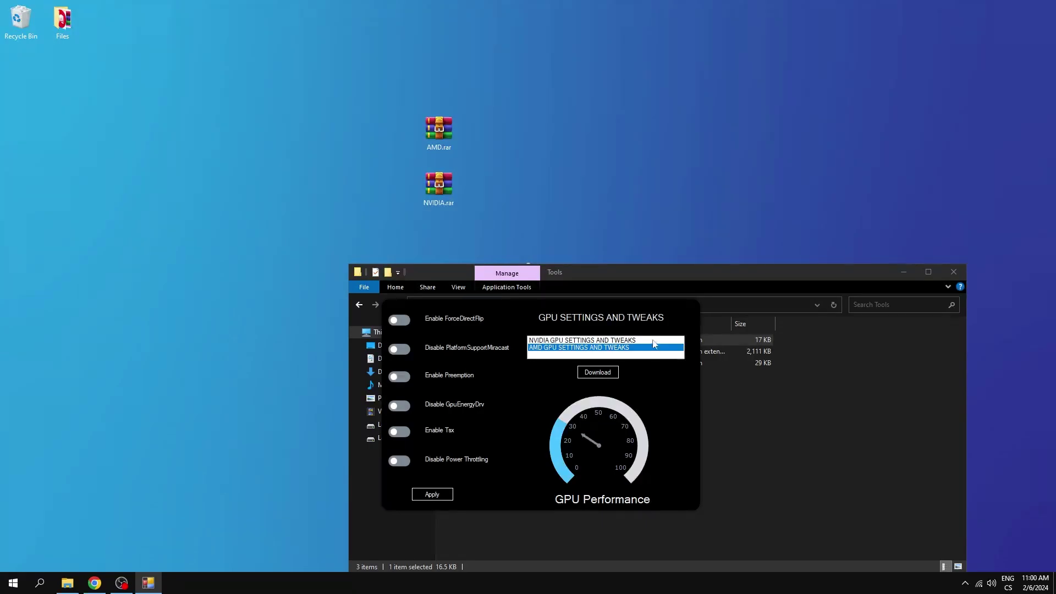
- Close the GPU Booster program and minimize the Tools folder window to reveal the desktop
right_click(146, 583)
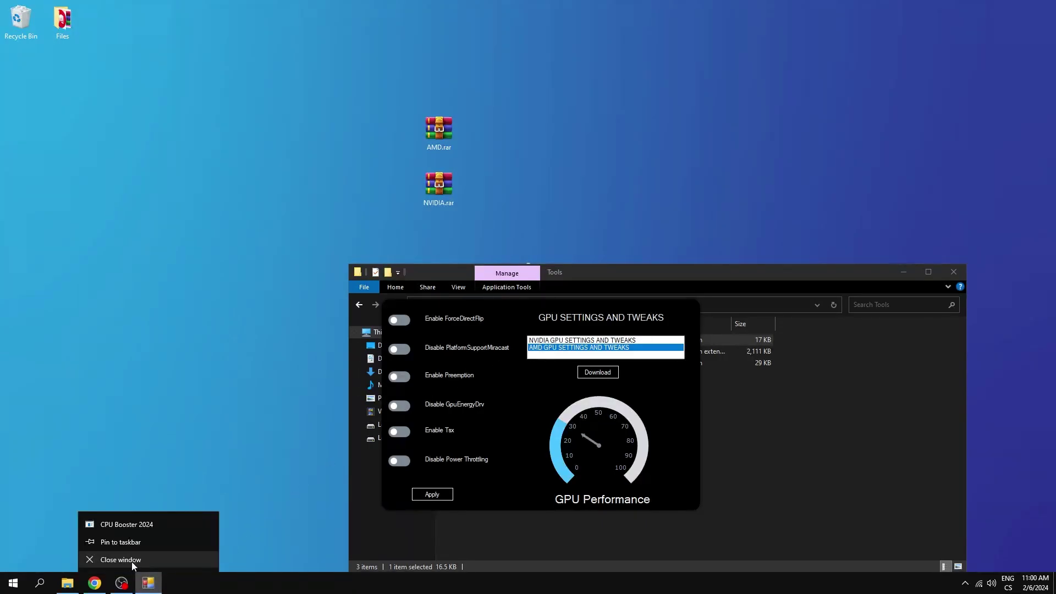
click(131, 561)
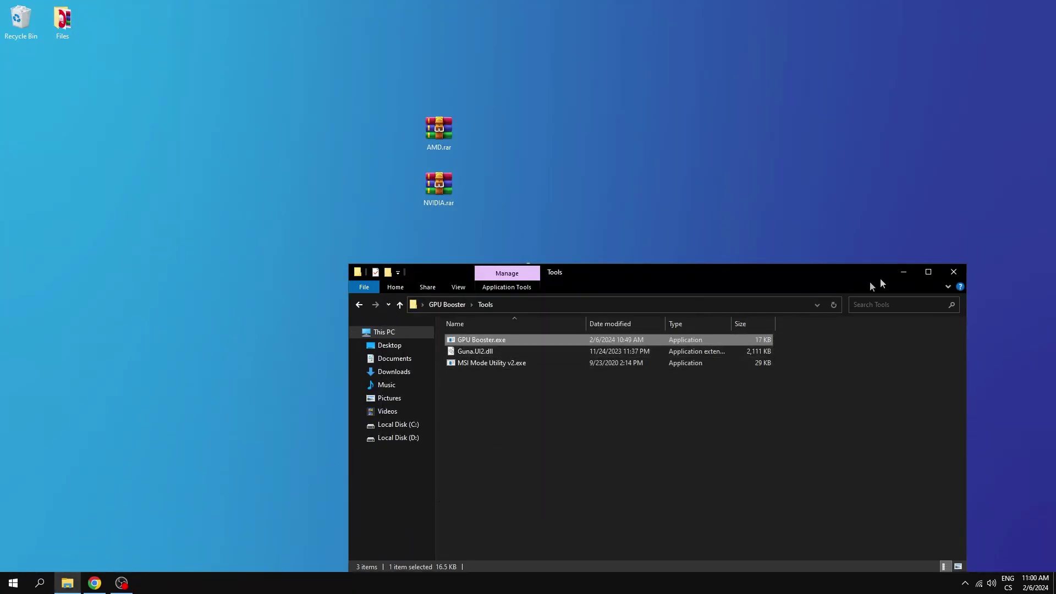
click(903, 273)
drag(516, 232, 545, 213)
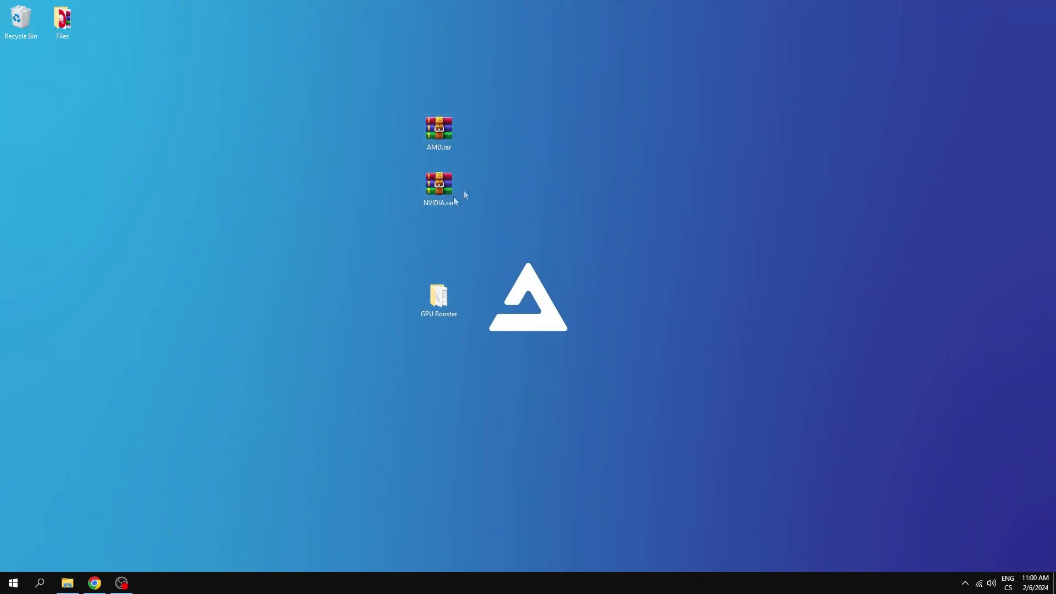
- Place AMD.rar beside NVIDIA.rar on the desktop and extract each archive into its own folder
click(443, 184)
drag(440, 131, 482, 184)
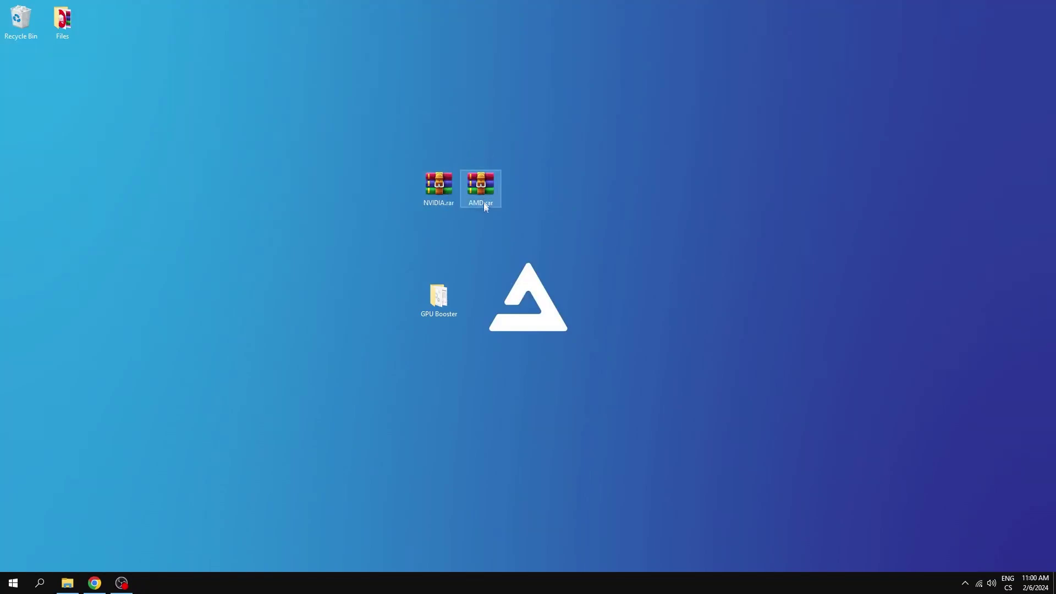
ctrl+click(433, 193)
right_click(434, 188)
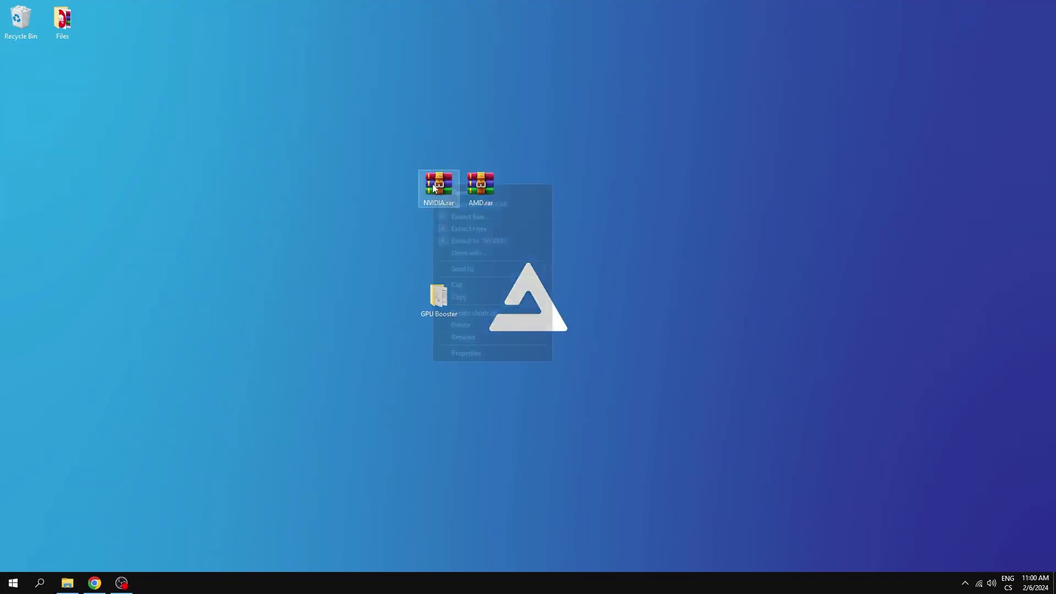
click(474, 242)
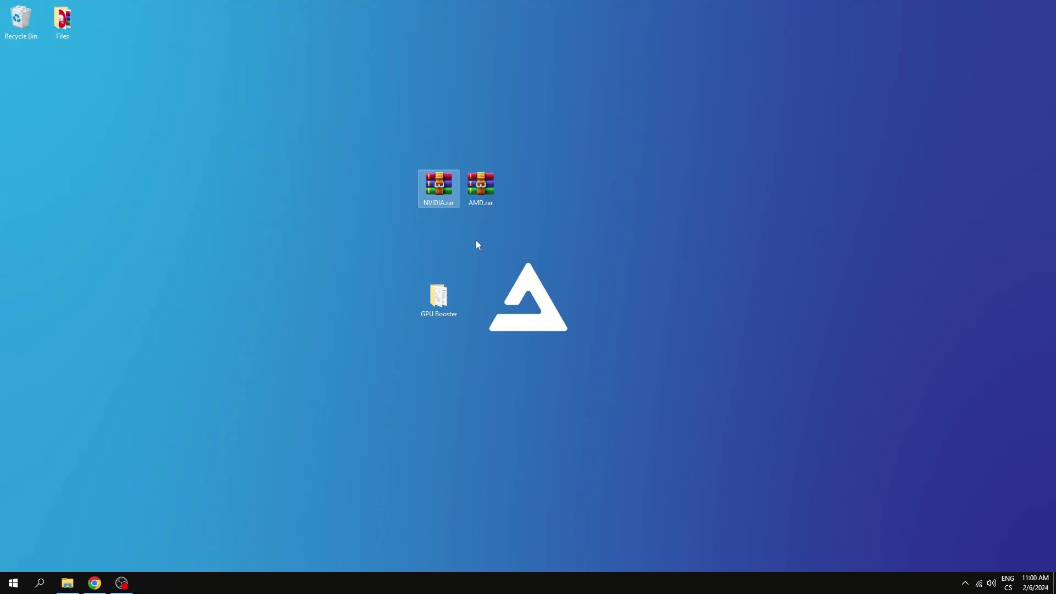
right_click(482, 189)
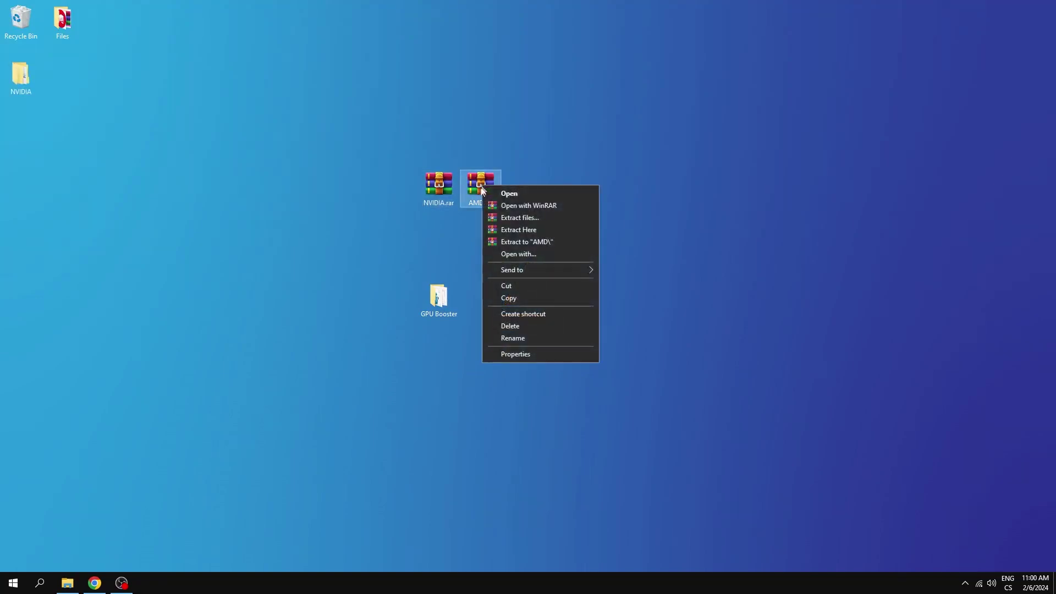
click(528, 243)
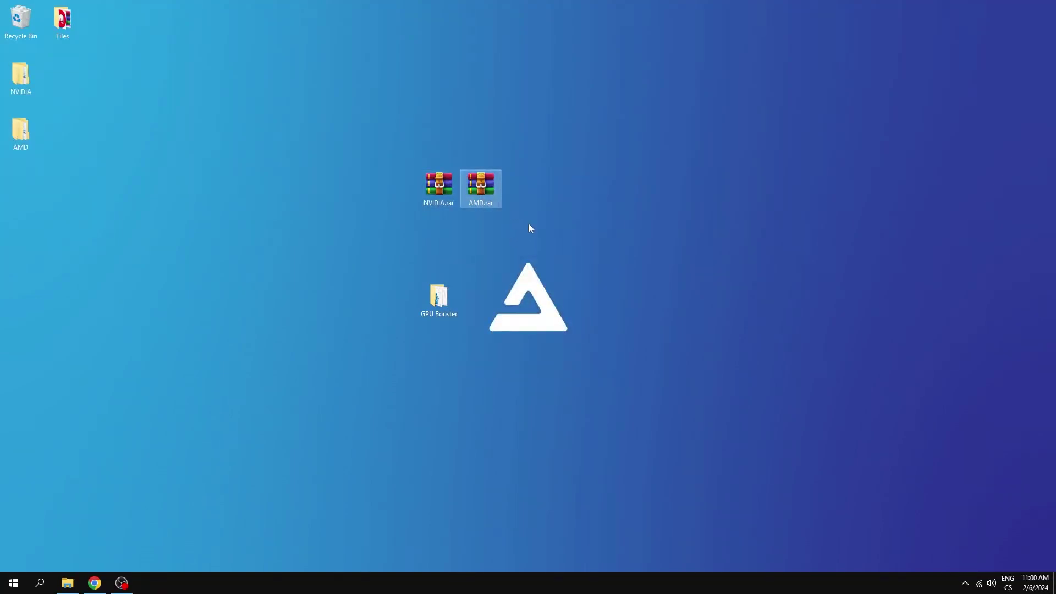
- Move the extracted NVIDIA and AMD folders near the GPU Booster folder, and open the Tweaks folder inside NVIDIA
drag(2, 62, 384, 330)
click(384, 330)
double_click(352, 236)
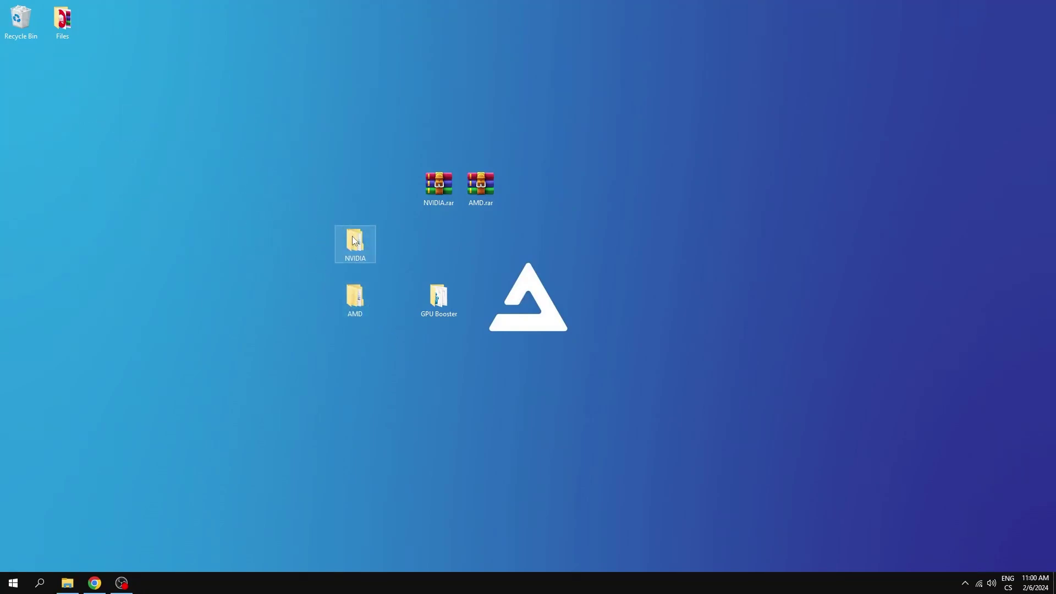
drag(578, 8, 580, 189)
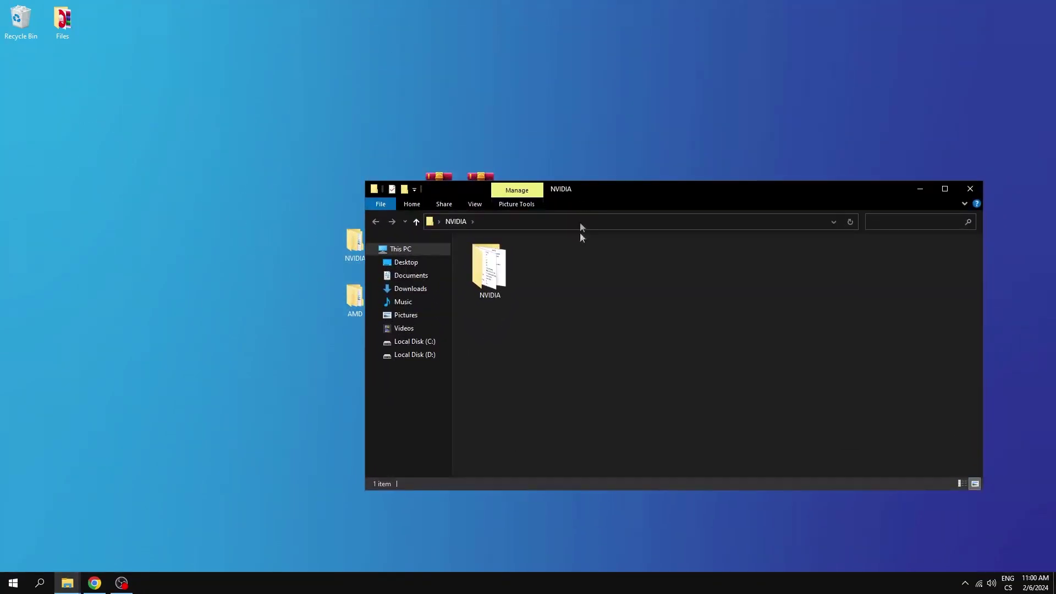
double_click(493, 273)
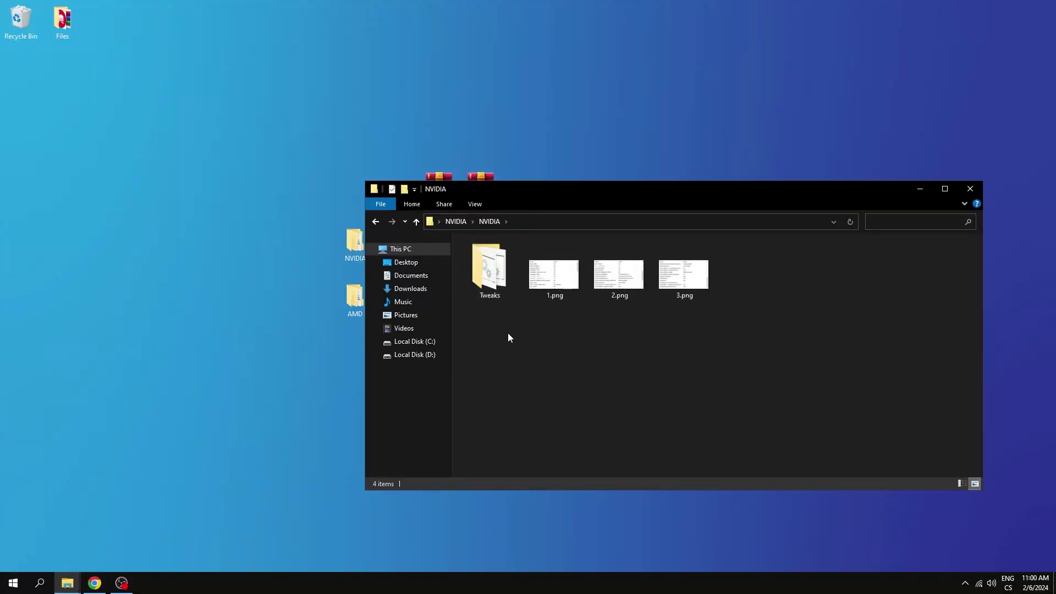
drag(542, 321, 492, 275)
double_click(490, 269)
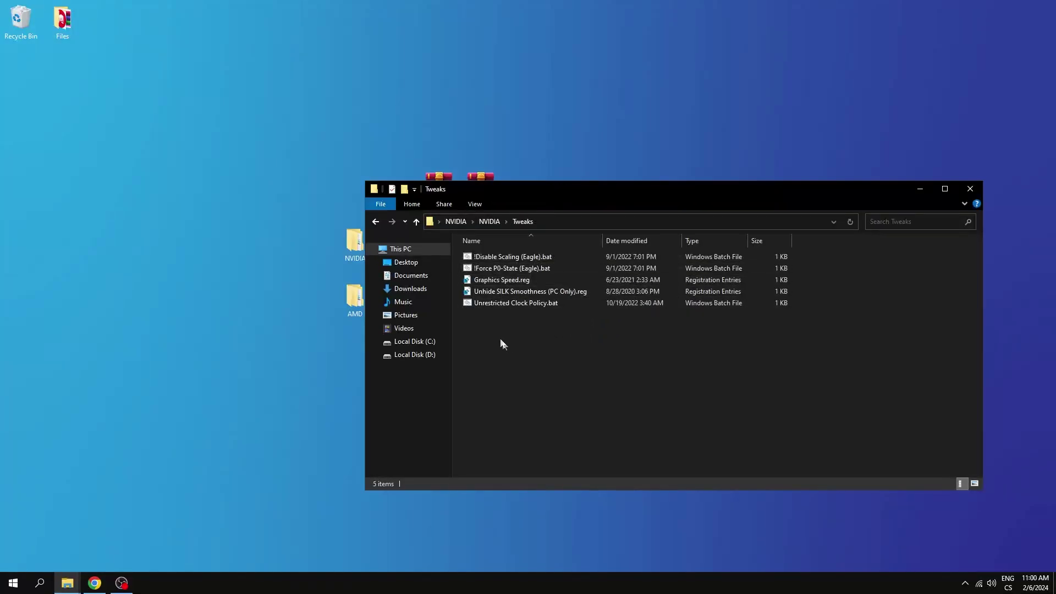
- Run !Disable Scaling (Eagle).bat and !Force P0-State (Eagle).bat from the NVIDIA Tweaks folder as administrator
right_click(504, 258)
click(532, 300)
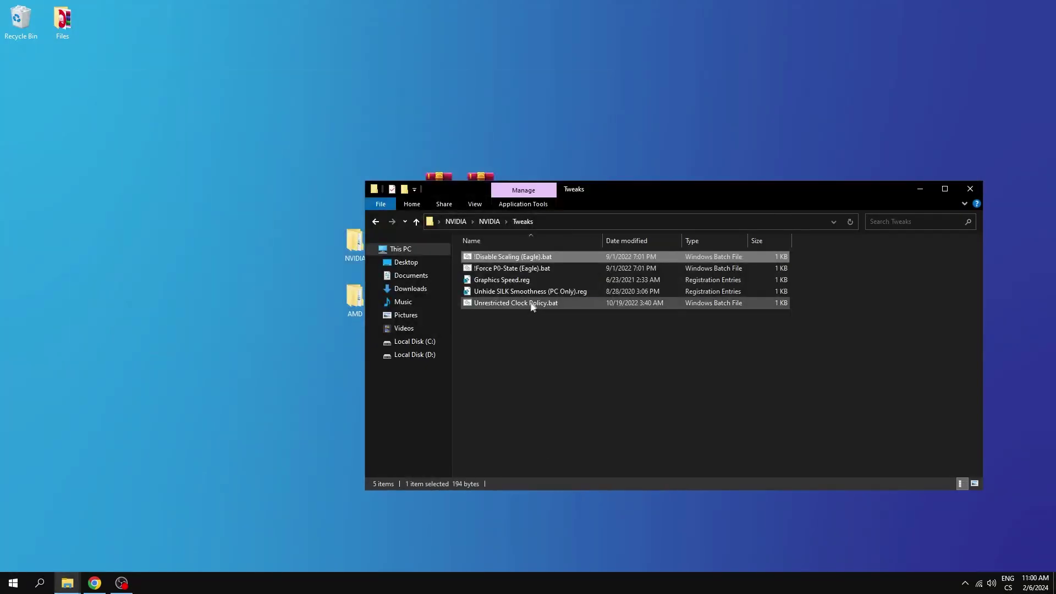
click(512, 268)
right_click(512, 269)
click(541, 310)
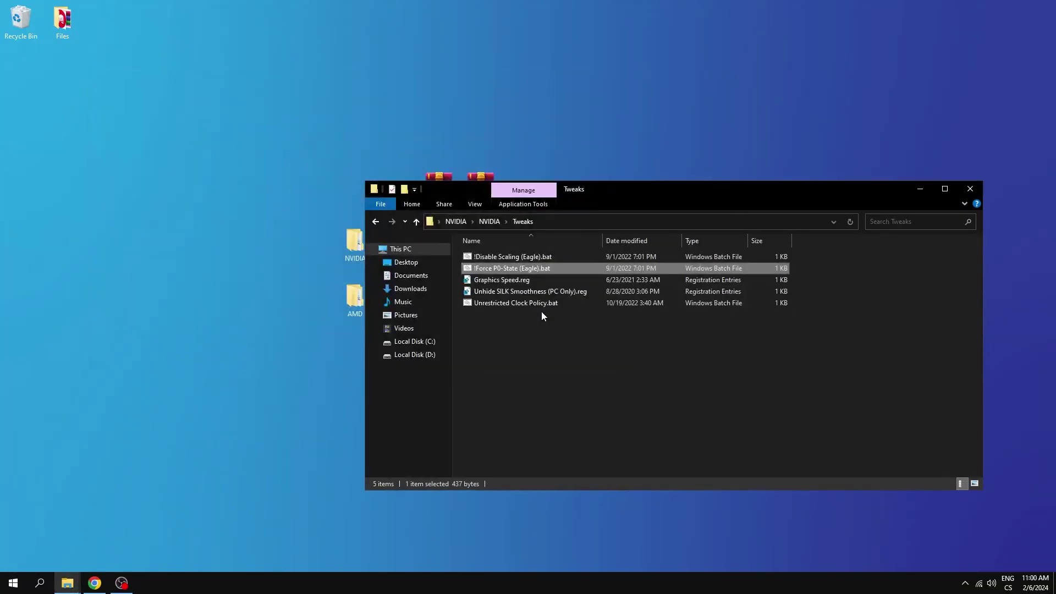
- Merge Graphics Speed.reg and Unhide SILK Smoothness (PC Only).reg from the NVIDIA Tweaks folder into the registry
double_click(501, 280)
click(611, 307)
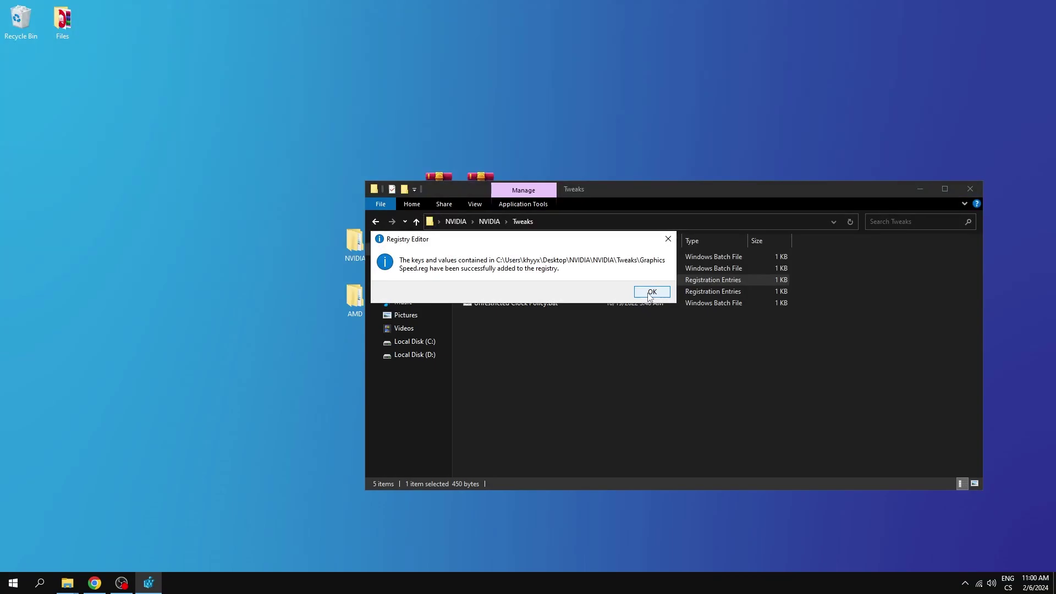
click(651, 292)
double_click(536, 292)
click(611, 307)
click(651, 293)
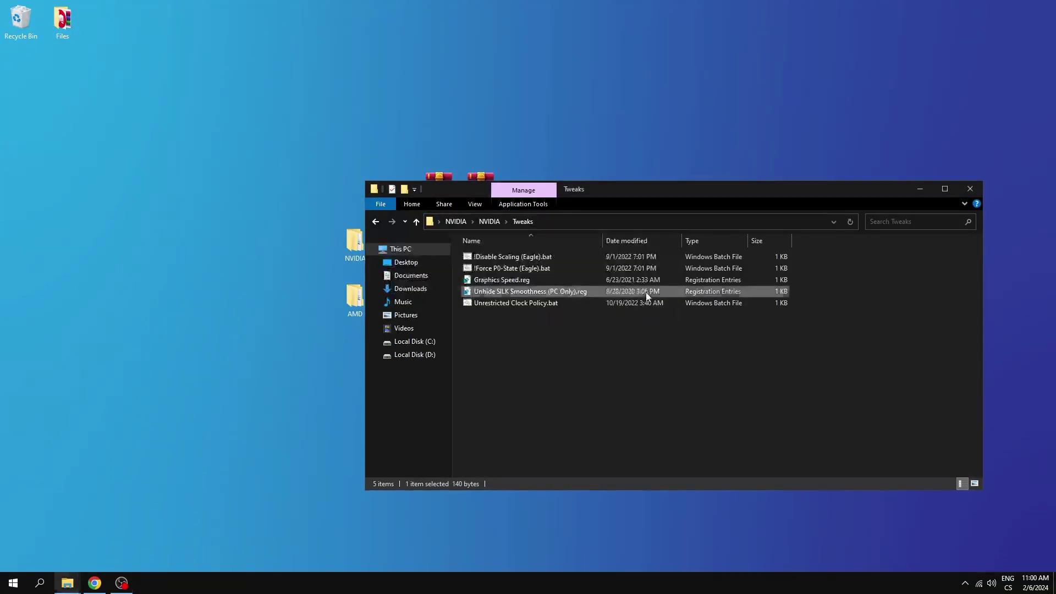
- Run Unrestricted Clock Policy.bat as administrator and close the NVIDIA Tweaks folder
click(536, 302)
right_click(532, 304)
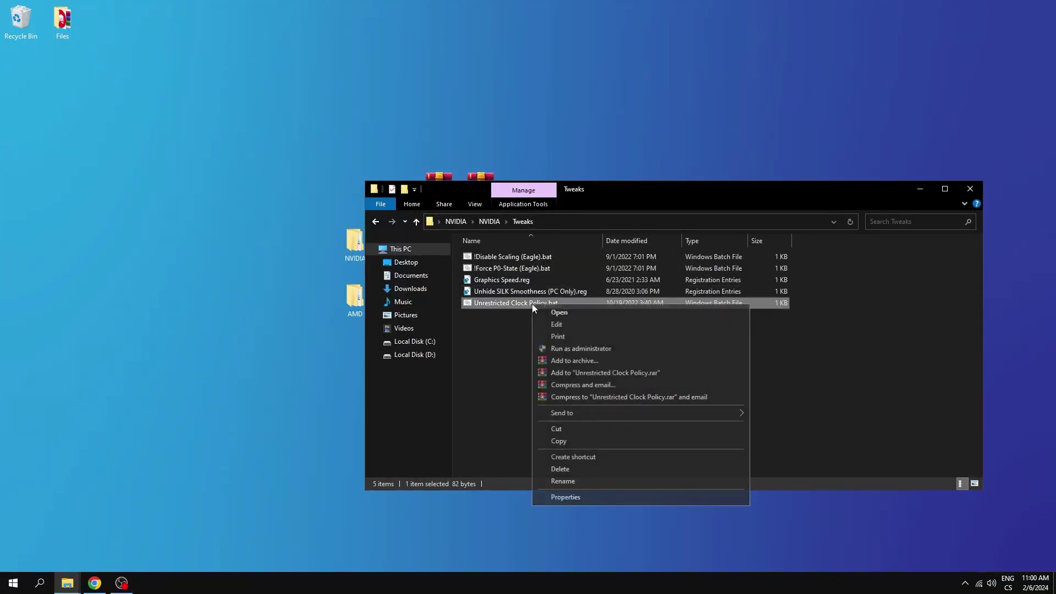
click(577, 350)
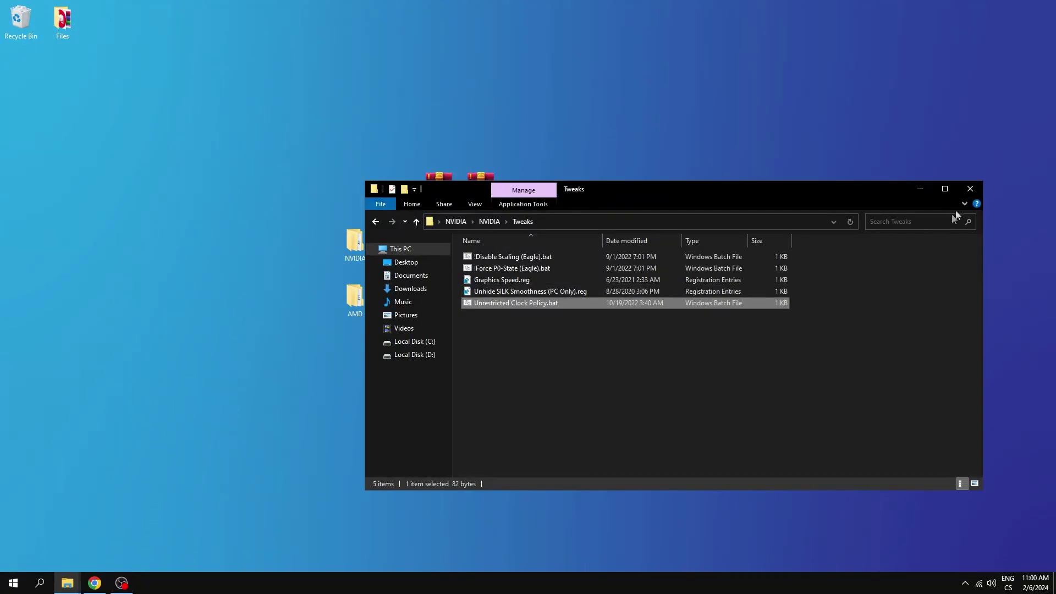
click(970, 190)
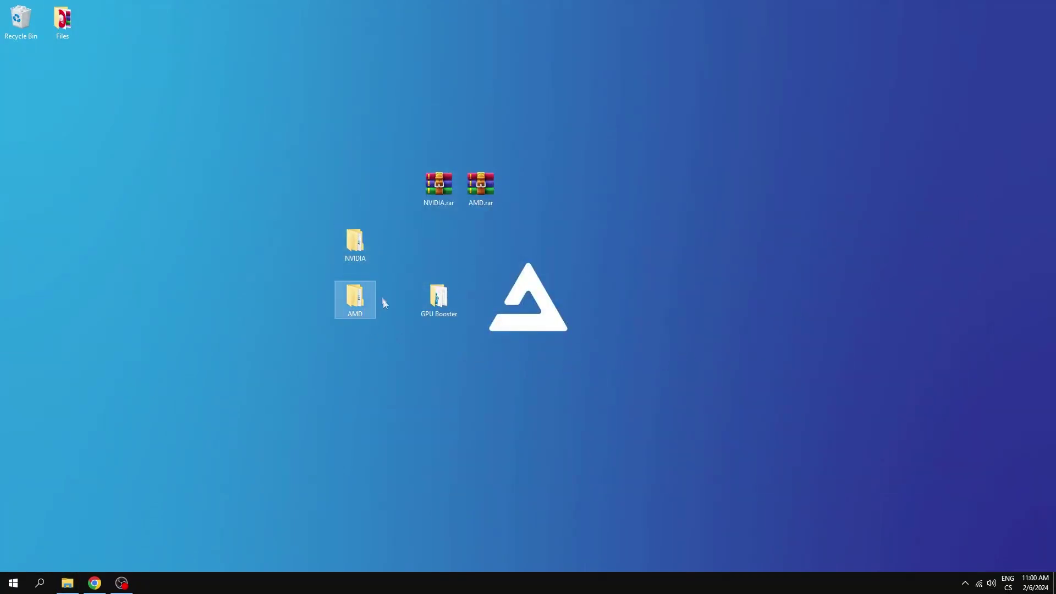
- Open the Tweaks folder inside the desktop's extracted AMD folder
double_click(354, 292)
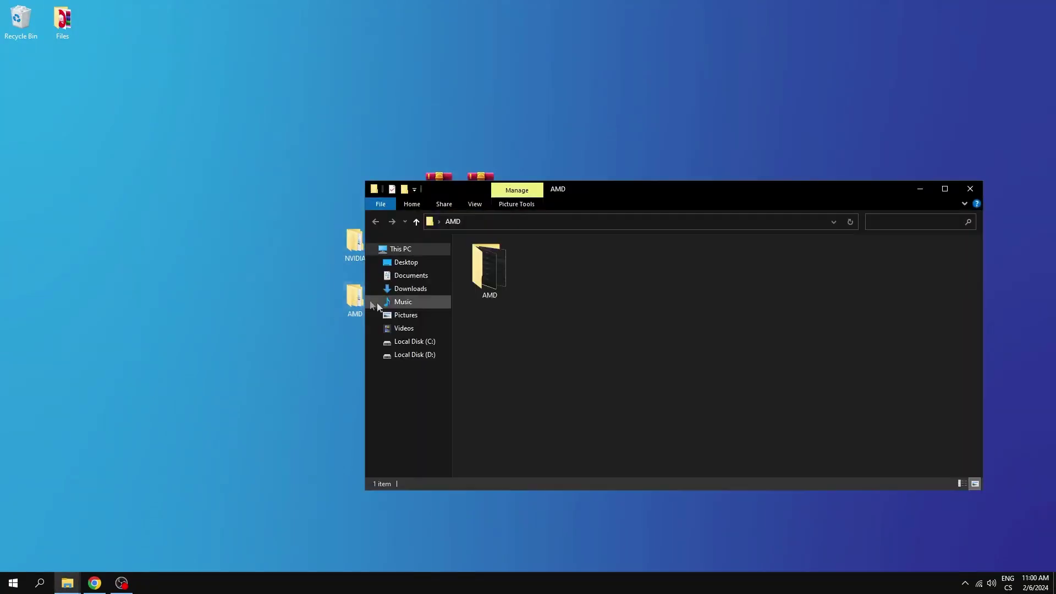
double_click(489, 267)
drag(522, 325, 605, 328)
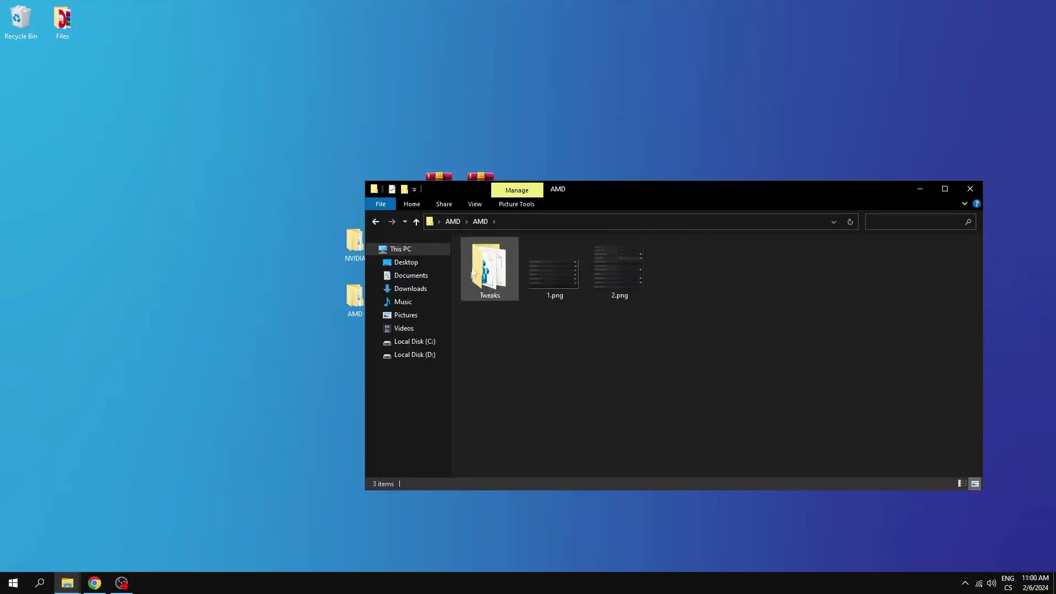
double_click(489, 267)
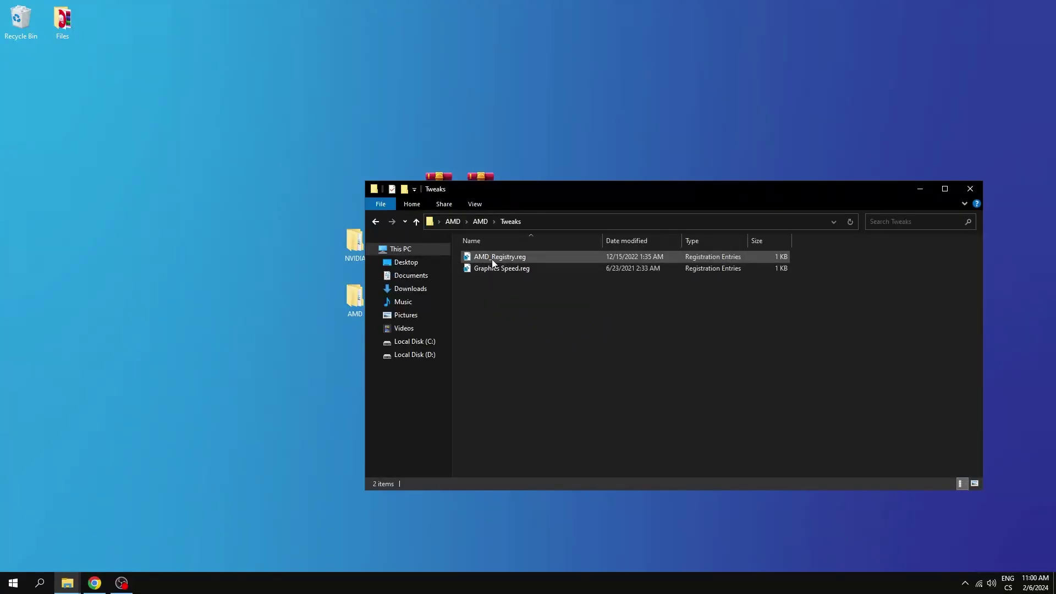
- Merge AMD_Registry.reg and Graphics Speed.reg from the AMD Tweaks folder into the registry, and close the folder
double_click(491, 259)
click(610, 303)
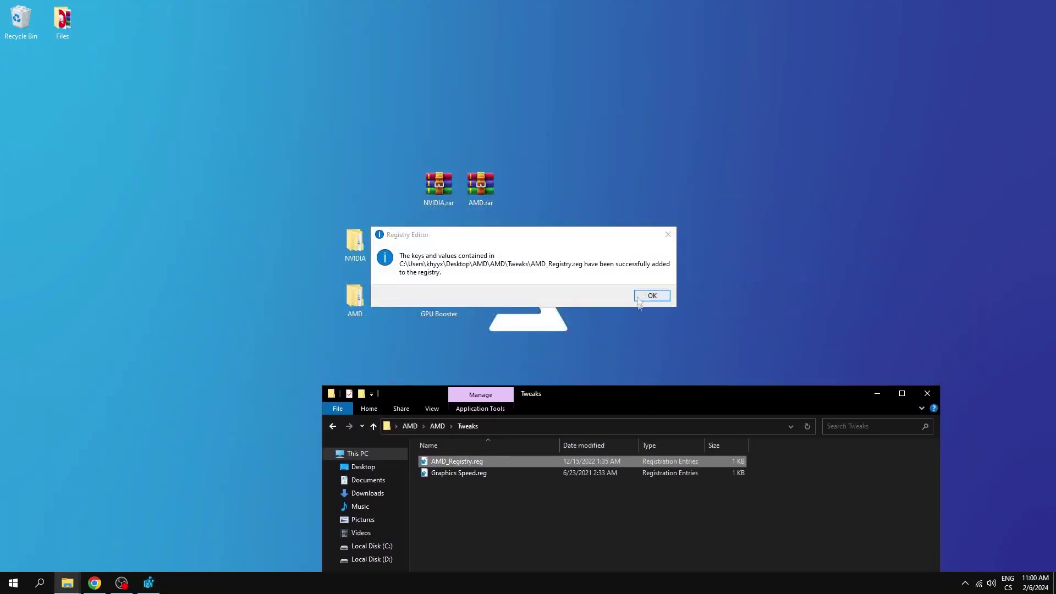
click(638, 297)
drag(618, 394, 622, 205)
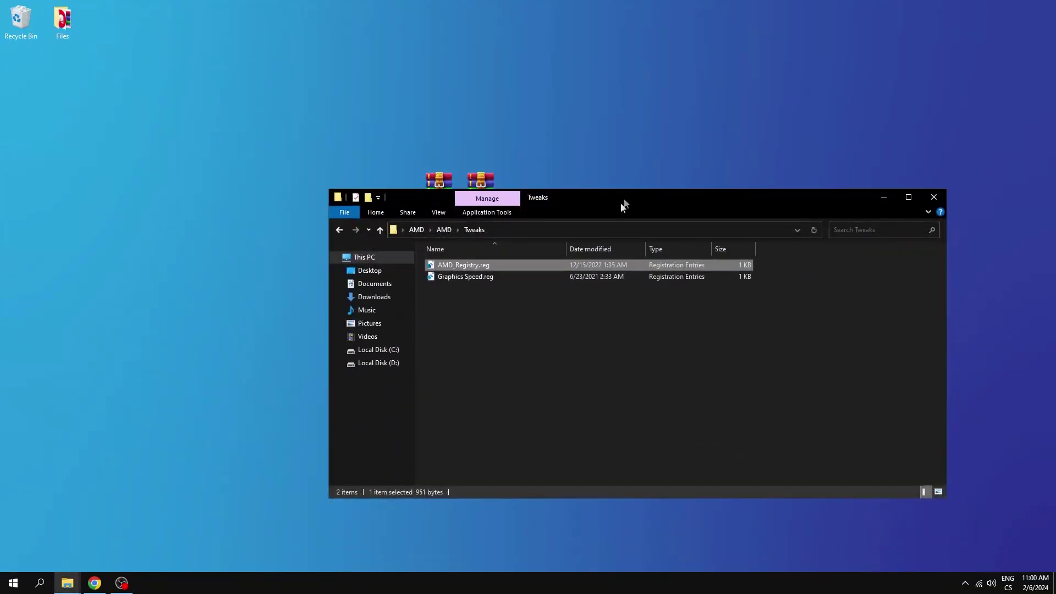
double_click(455, 276)
click(611, 302)
click(645, 289)
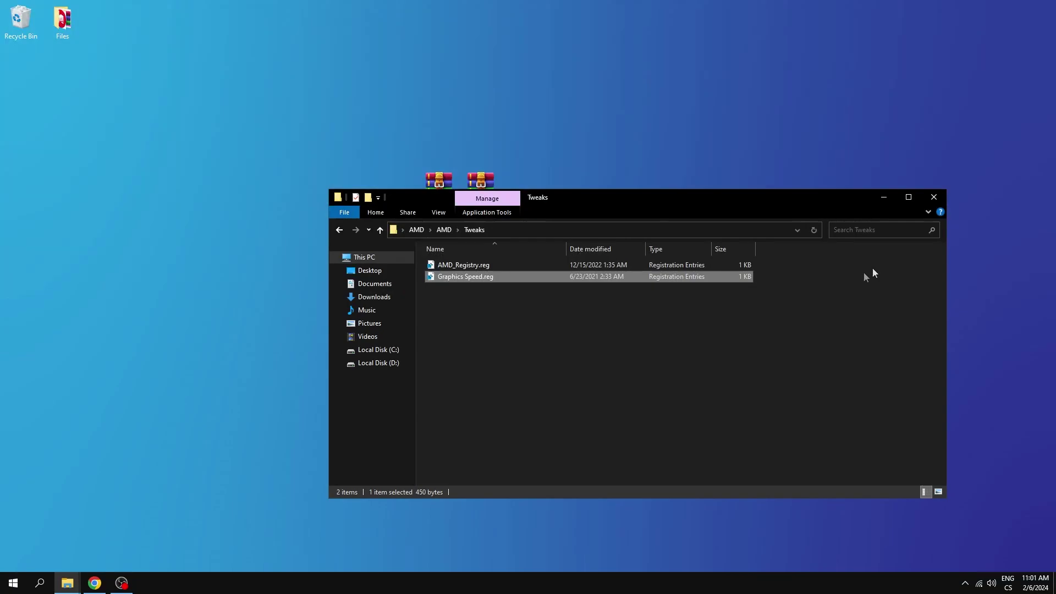
click(933, 197)
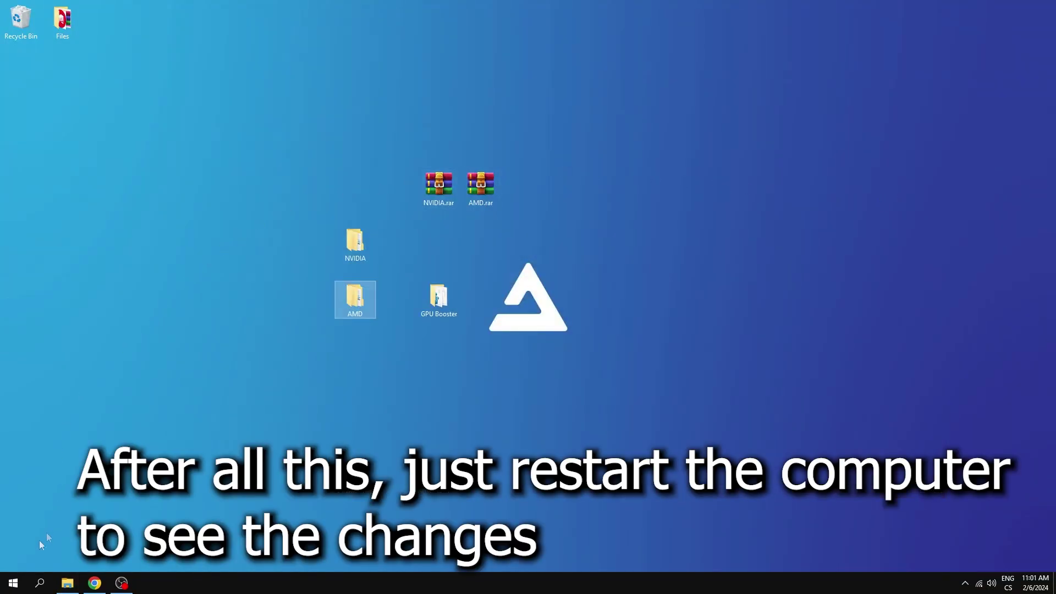
- Restart the computer to apply the tweaks
click(14, 582)
click(14, 559)
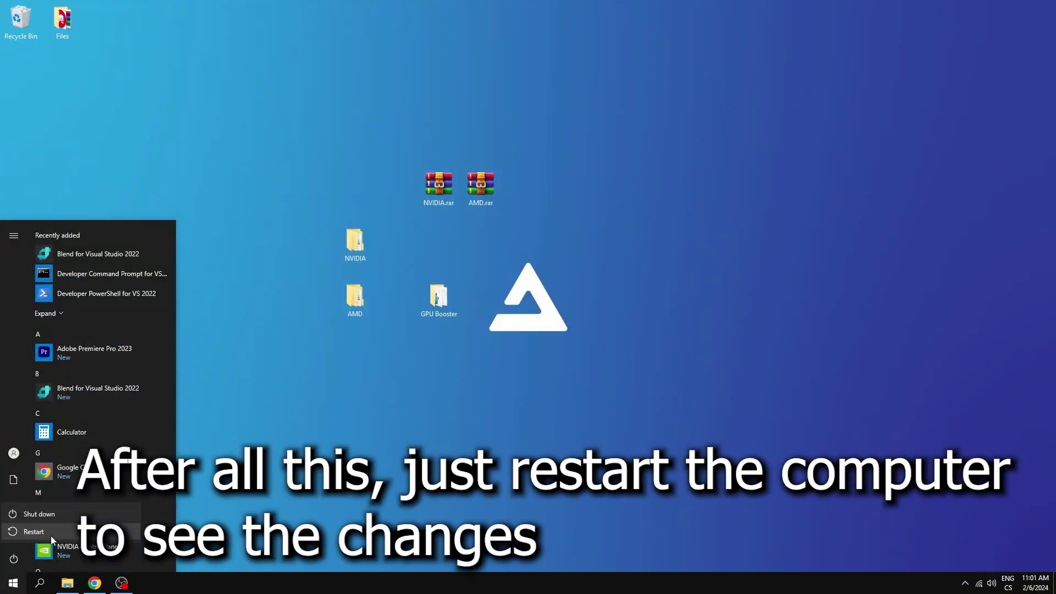